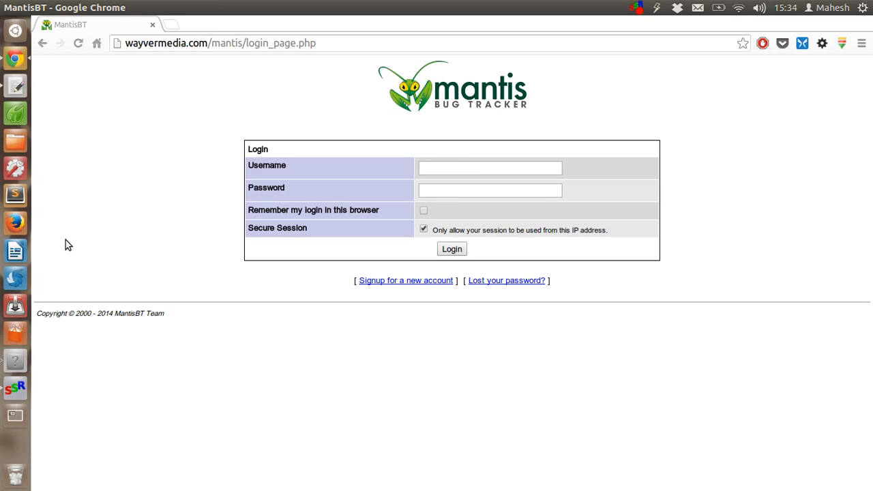
# Log in with the administrator's username and password, then highlight the login error message
pyautogui.click(445, 172)
pyautogui.write('mahesh')
pyautogui.press('Tab')
pyautogui.write('******')
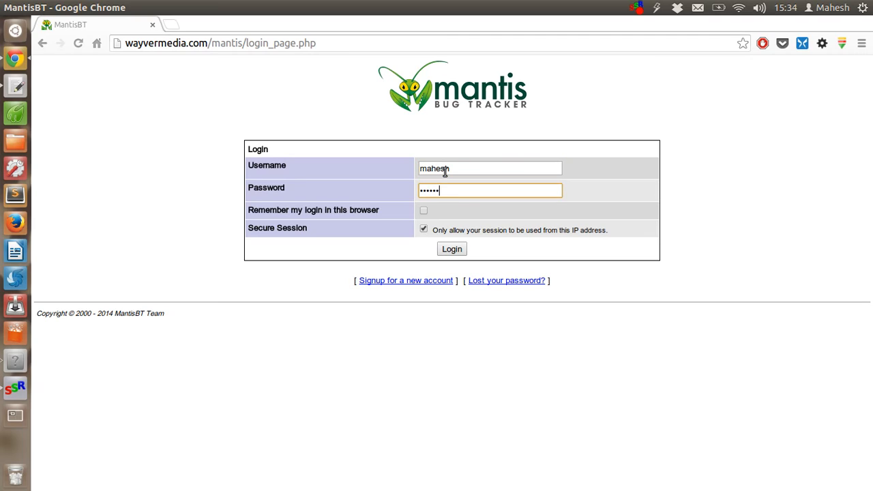
pyautogui.press('Return')
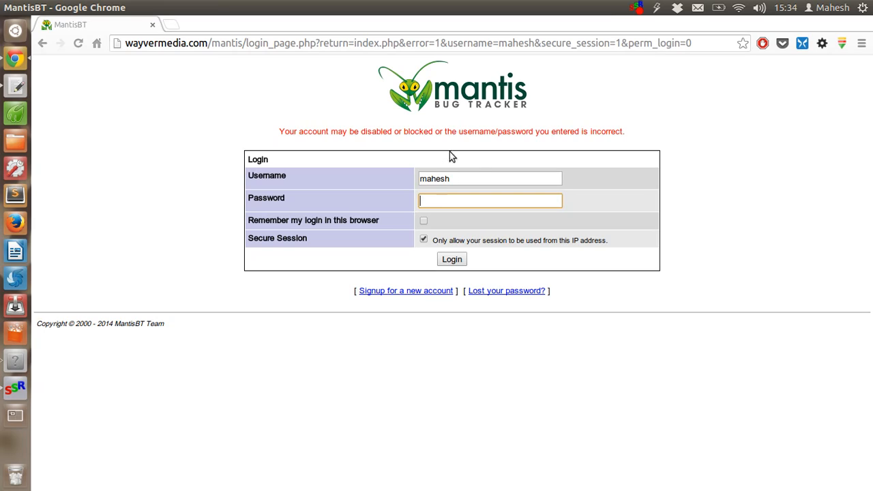
pyautogui.moveTo(280, 132); pyautogui.dragTo(631, 123)
pyautogui.click(631, 122)
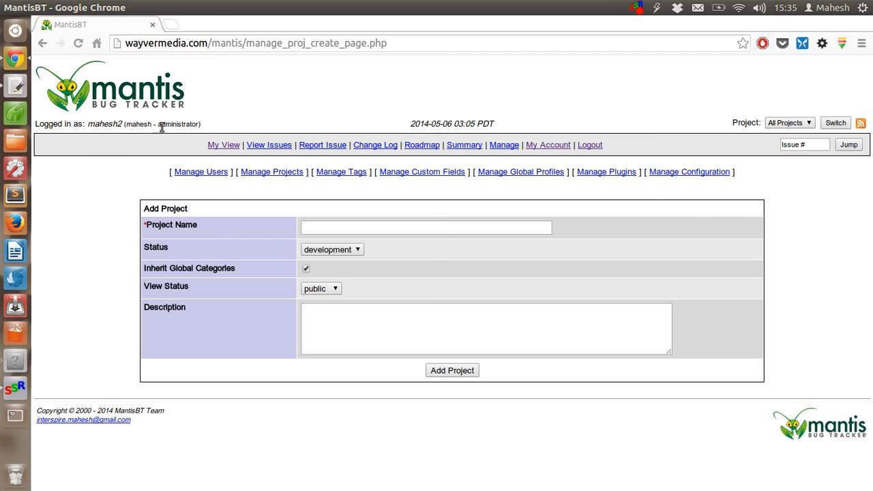
# Name the project 'Mobile WebSite Test' and keep its status at development
pyautogui.moveTo(136, 126); pyautogui.dragTo(192, 127)
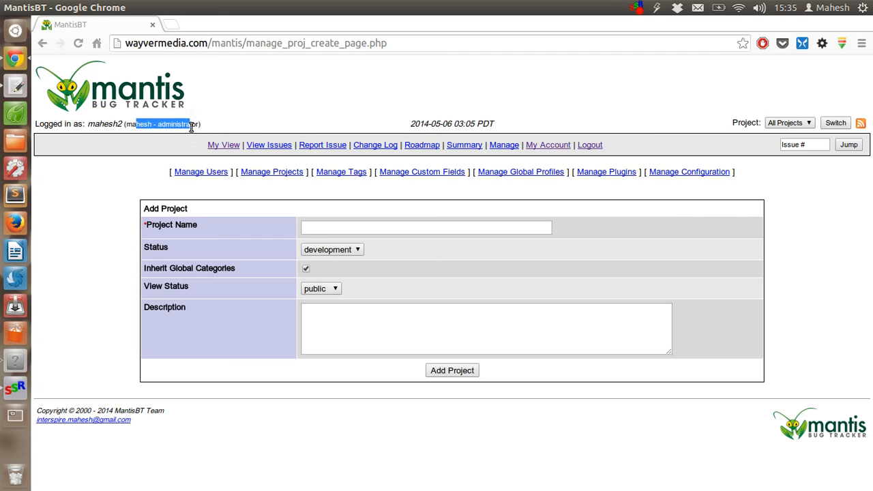
pyautogui.click(157, 129)
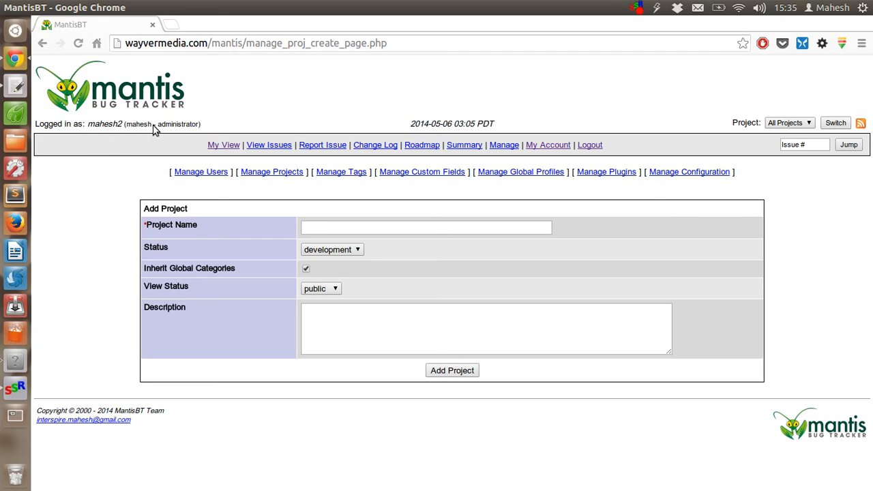
pyautogui.click(326, 231)
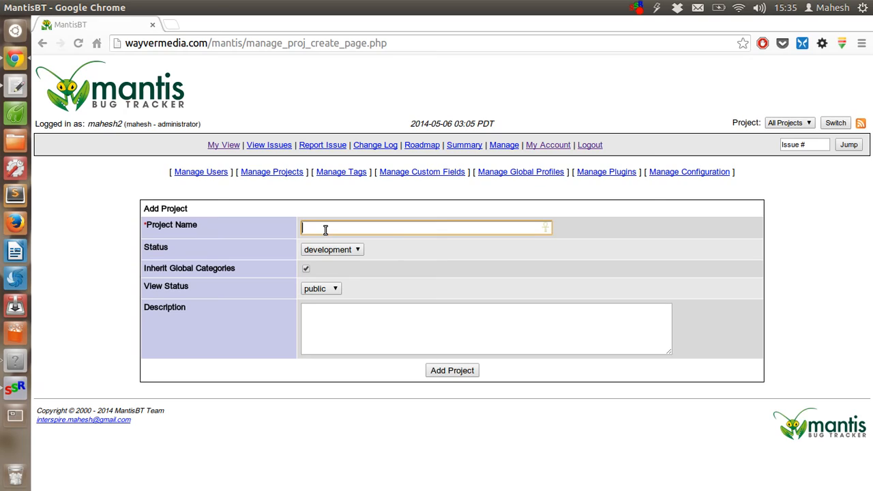
pyautogui.write('Mobile WebSite Test')
pyautogui.click(347, 229)
pyautogui.click(341, 251)
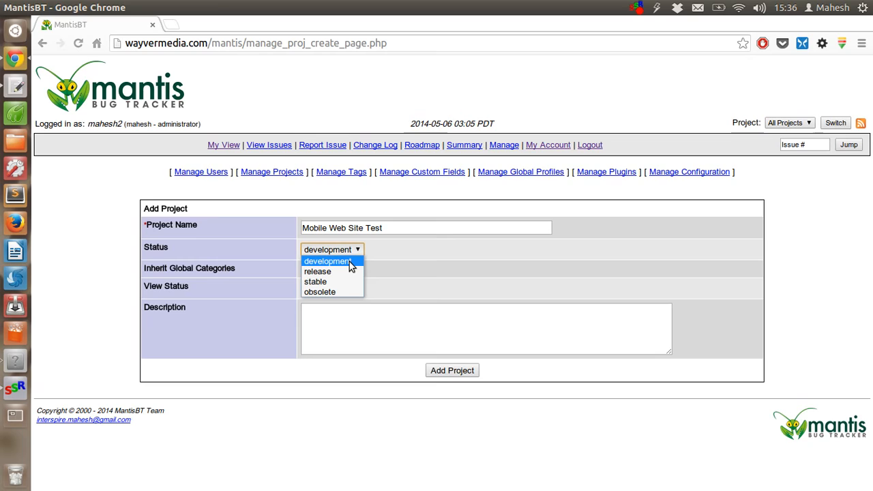
pyautogui.click(350, 261)
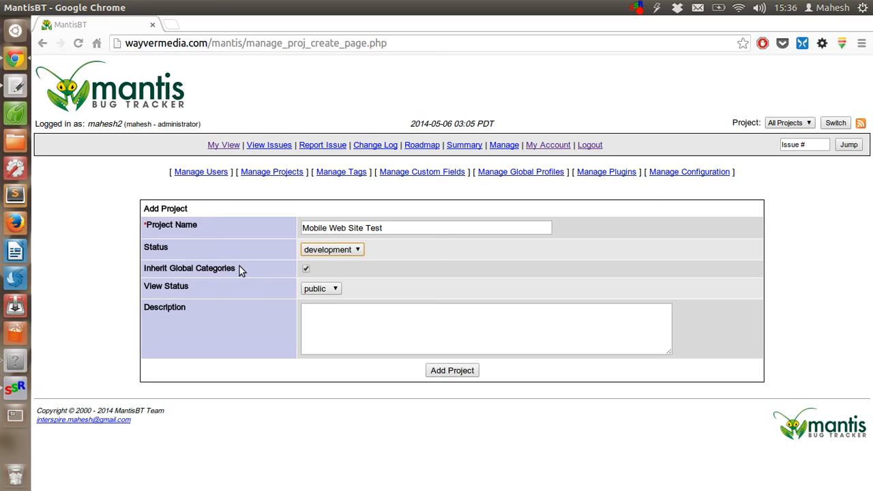
# Add the description 'Mobile web site test on all screen resolutions.' and create the project
pyautogui.click(335, 309)
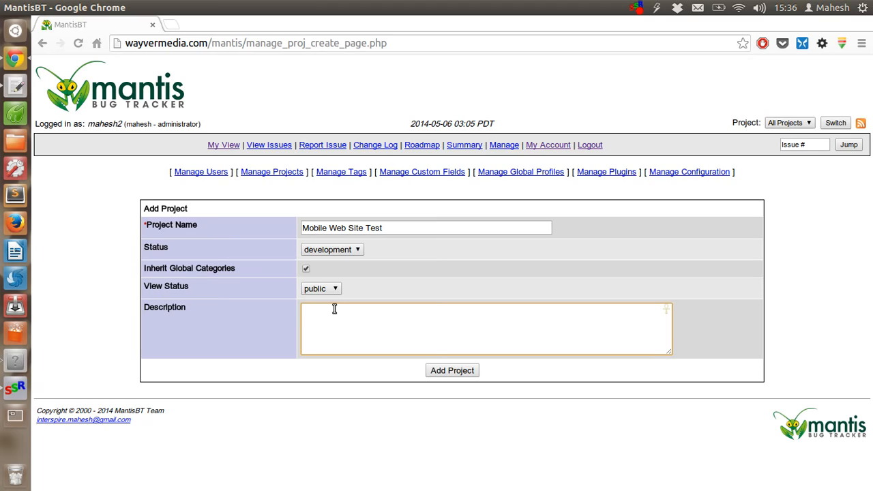
pyautogui.write('Mobile web site test on all screen resolu')
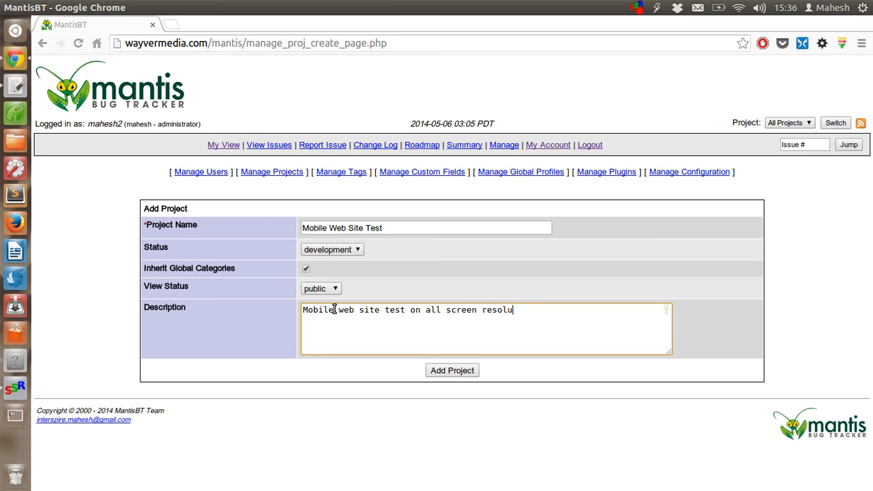
pyautogui.write('tions.')
pyautogui.click(475, 374)
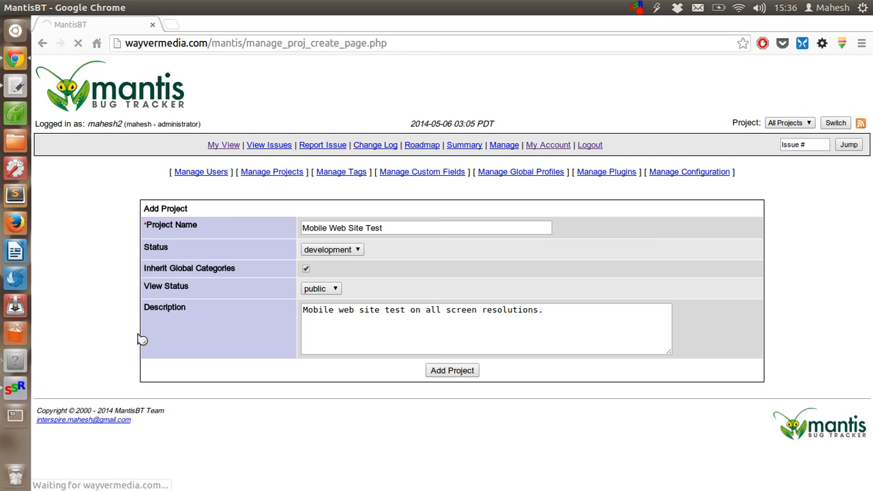
pyautogui.click(462, 185)
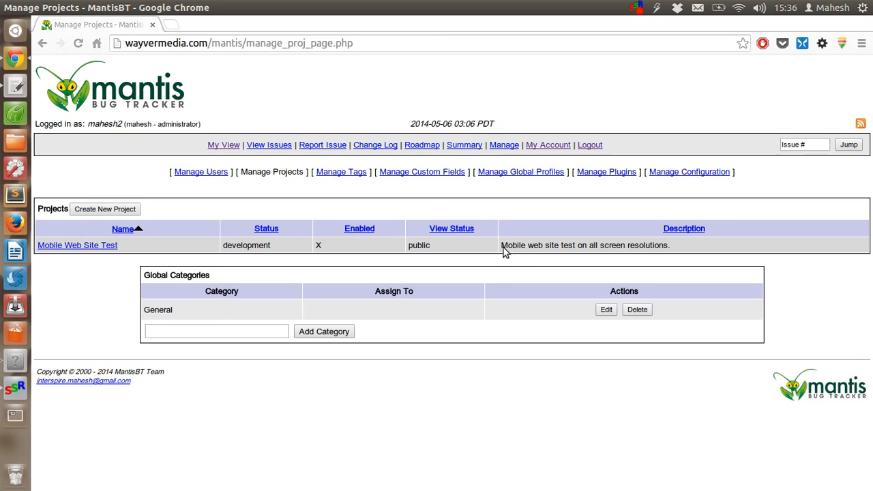
# Add 'Mobile' as a global category below General
pyautogui.tripleClick(652, 246)
pyautogui.click(641, 262)
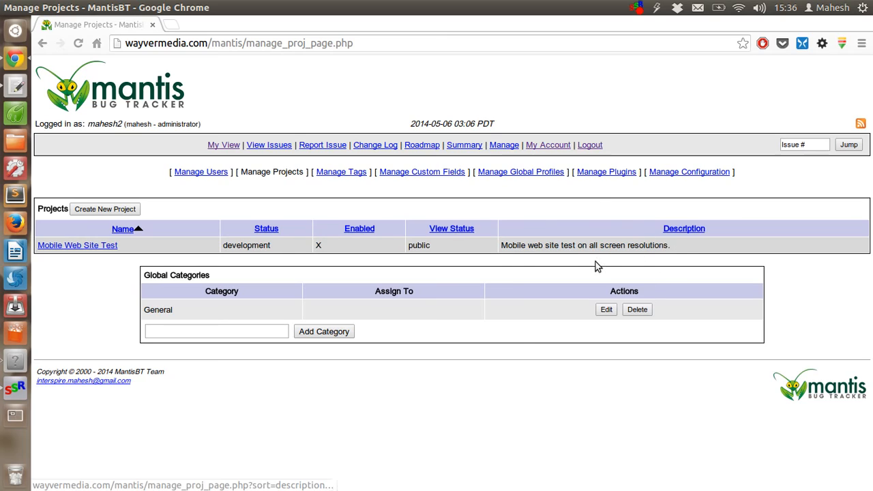
pyautogui.click(208, 332)
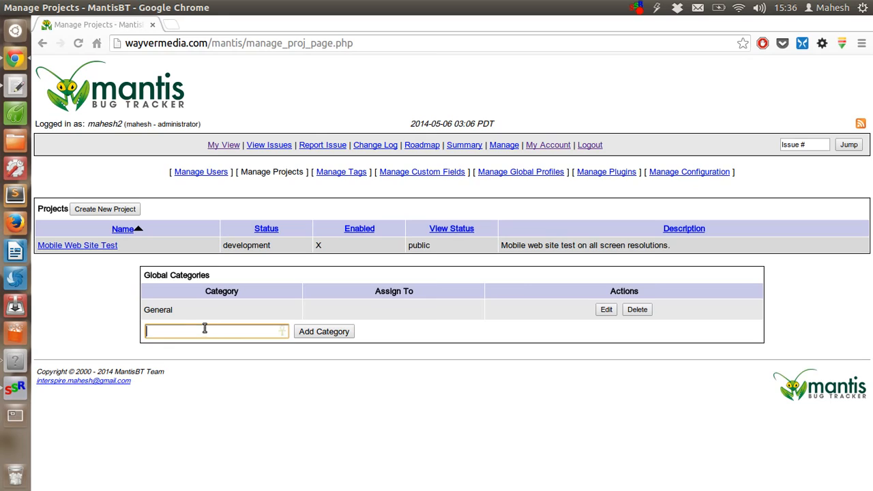
pyautogui.moveTo(182, 306); pyautogui.dragTo(144, 309)
pyautogui.click(179, 331)
pyautogui.write('Mobile')
pyautogui.press('Return')
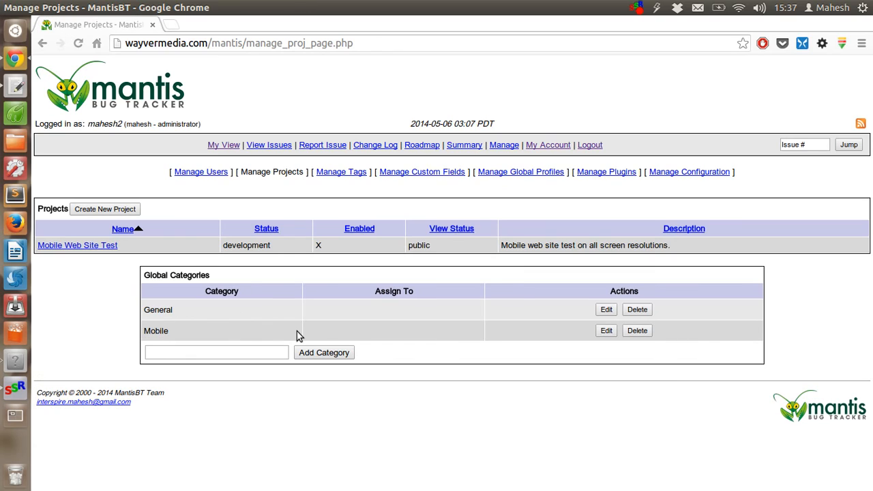
# On Manage Tags, create tag 'Mobile' described as 'Mobile web site category.'
pyautogui.click(319, 175)
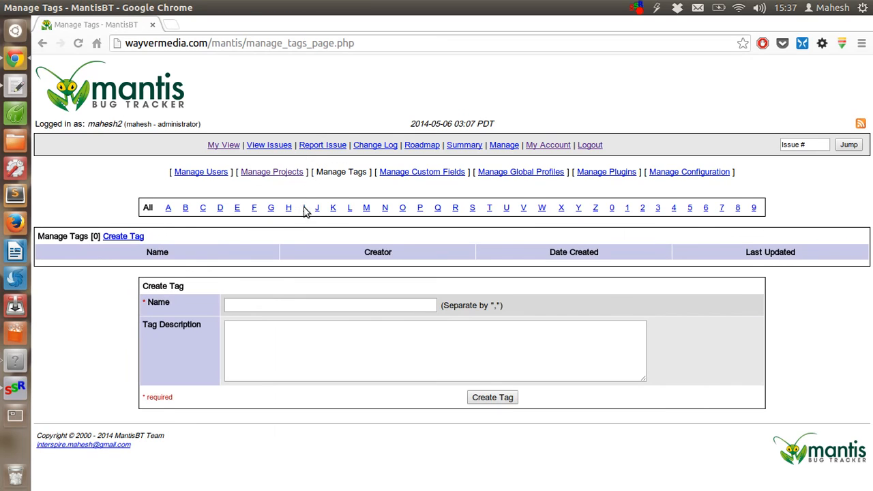
pyautogui.click(266, 301)
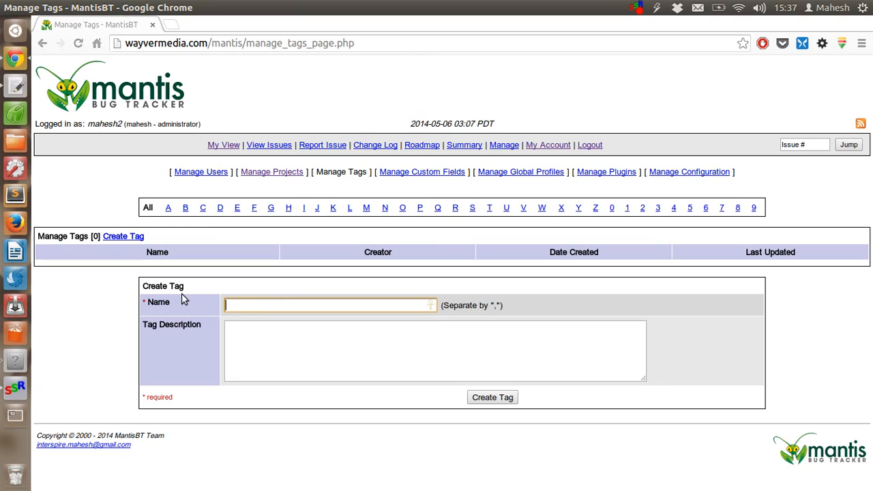
pyautogui.write('Mobile')
pyautogui.press('Tab')
pyautogui.write('Mobile web s')
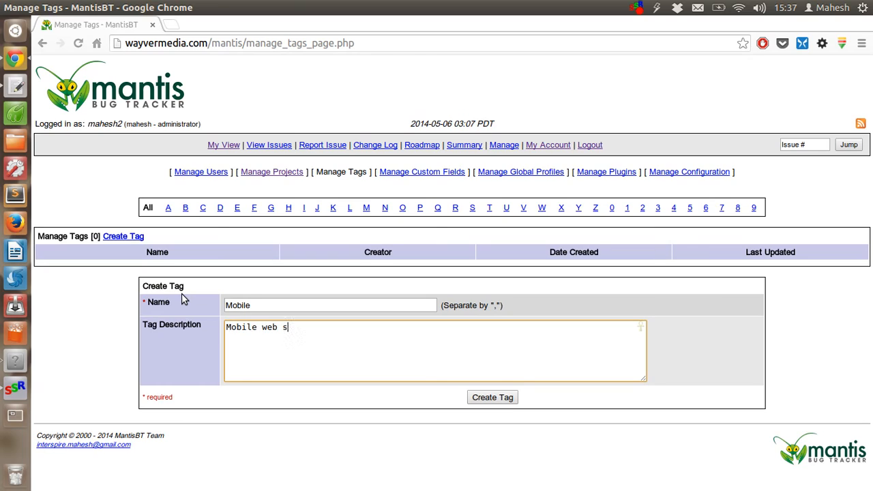
pyautogui.write('ite ta')
pyautogui.press('BackSpace')
pyautogui.press('BackSpace')
pyautogui.write('categori')
pyautogui.press('BackSpace')
pyautogui.write('y.')
pyautogui.click(483, 399)
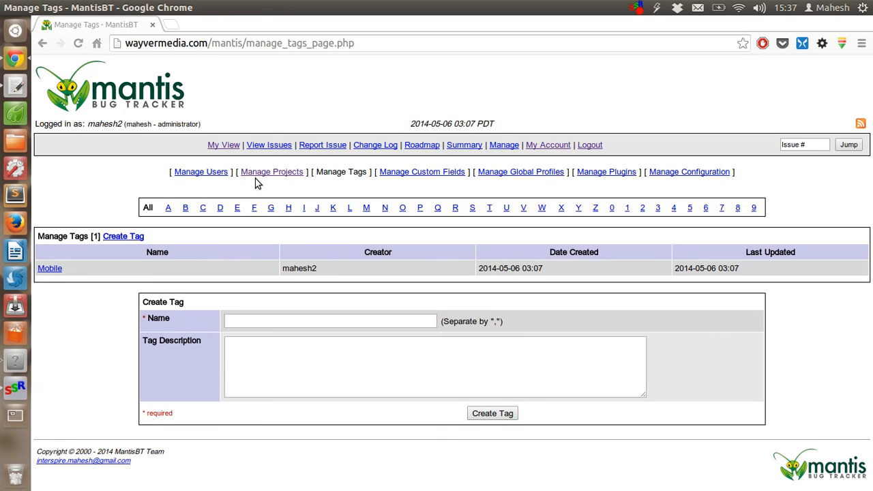
# From Manage Users, start a new account and enter its username
pyautogui.click(201, 174)
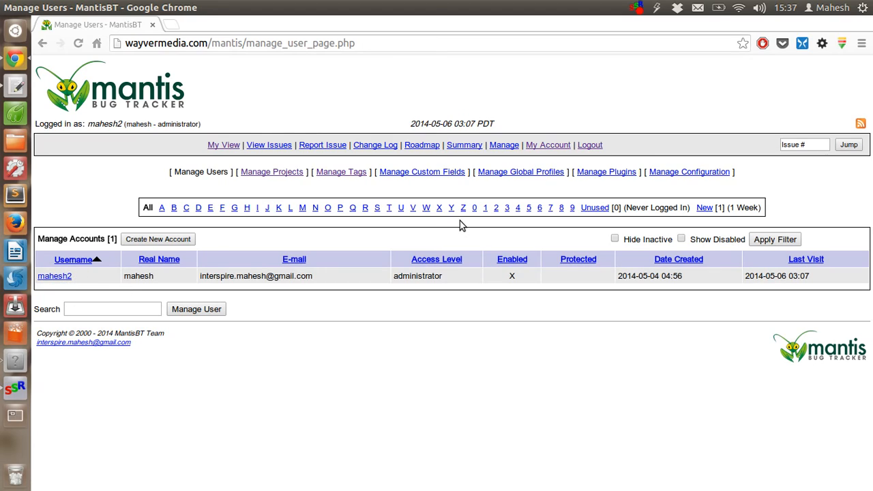
pyautogui.click(162, 240)
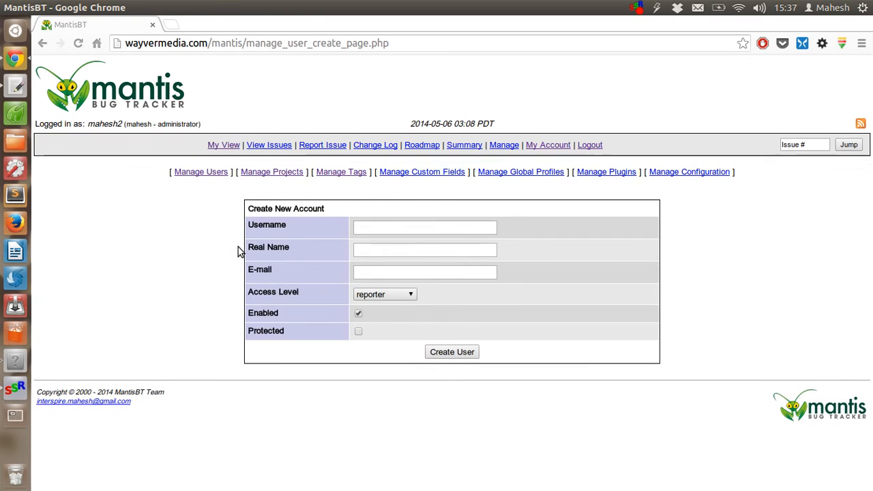
pyautogui.click(403, 227)
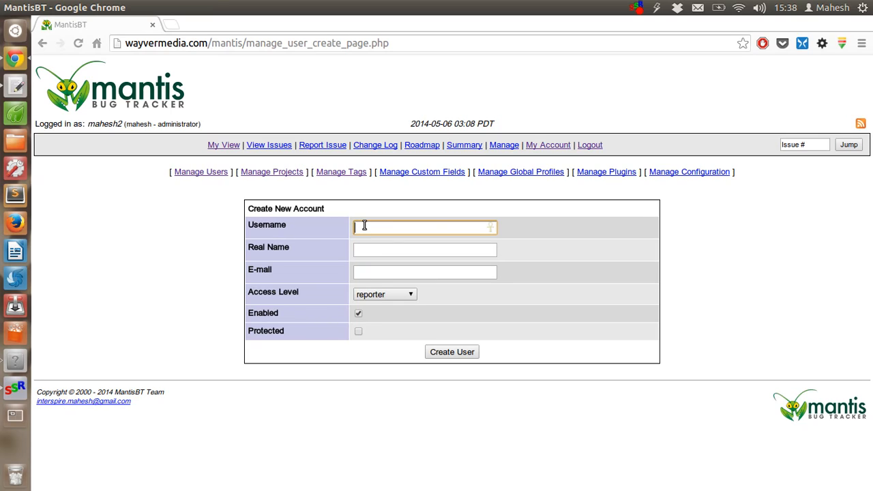
pyautogui.write('tester1')
# Enter the account's real name and e-mail address, then open the access level list
pyautogui.press('Tab')
pyautogui.write('tester')
pyautogui.press('Tab')
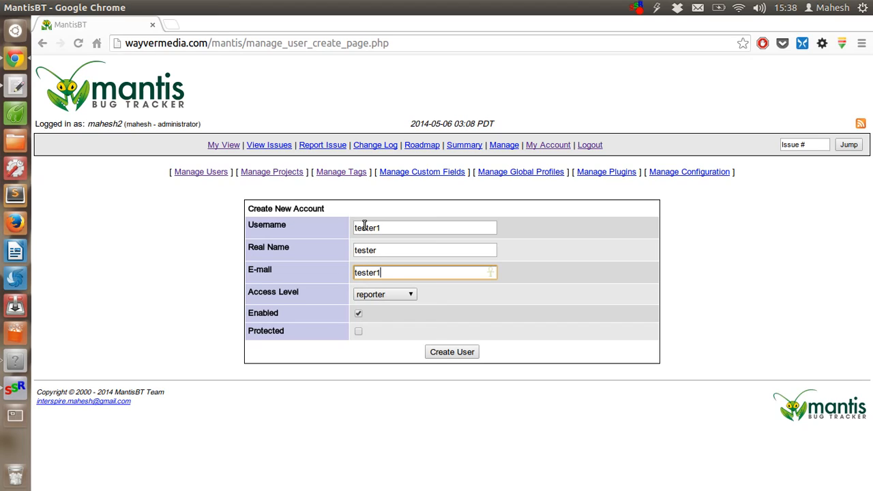
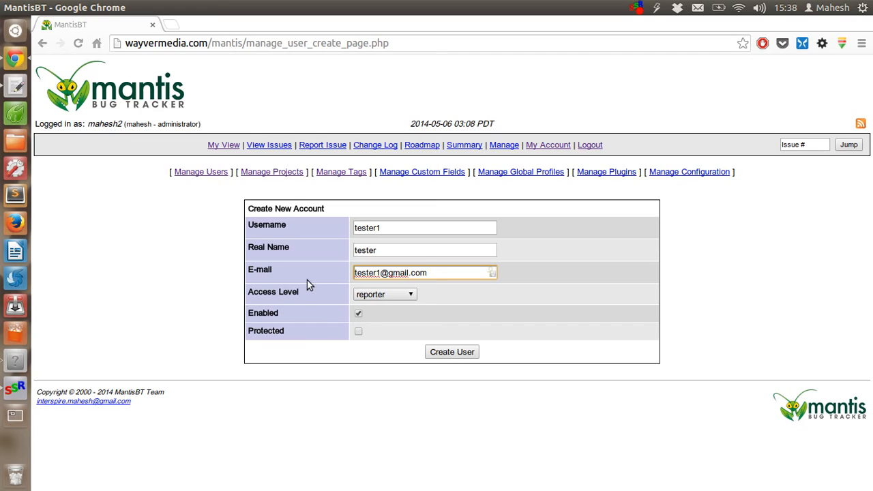
pyautogui.click(364, 298)
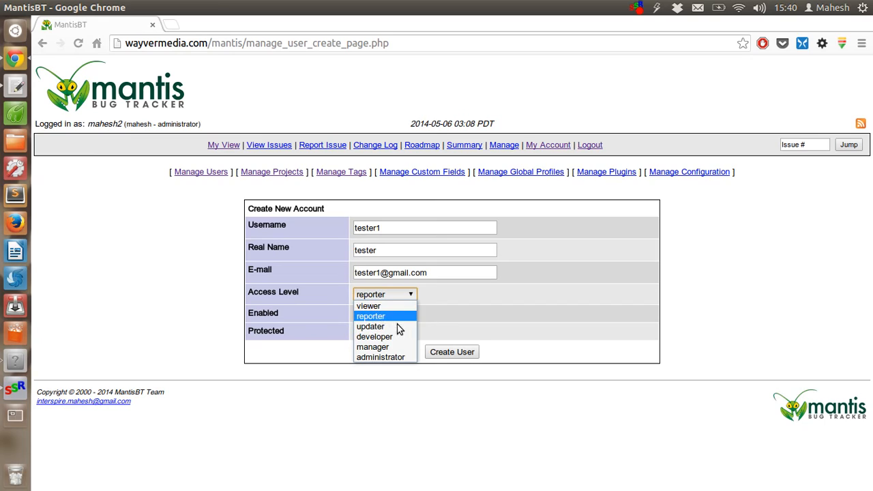
# Keep the access level at reporter, with the account left enabled
pyautogui.click(494, 306)
pyautogui.moveTo(249, 313); pyautogui.dragTo(292, 316)
pyautogui.click(292, 317)
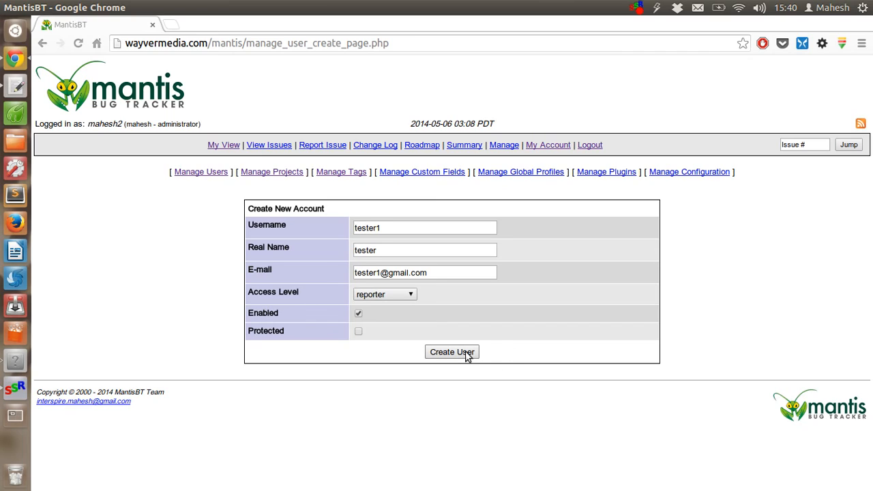
# Visit the global profiles form, leave Platform, OS and version fields empty, then go to Manage Plugins
pyautogui.click(496, 171)
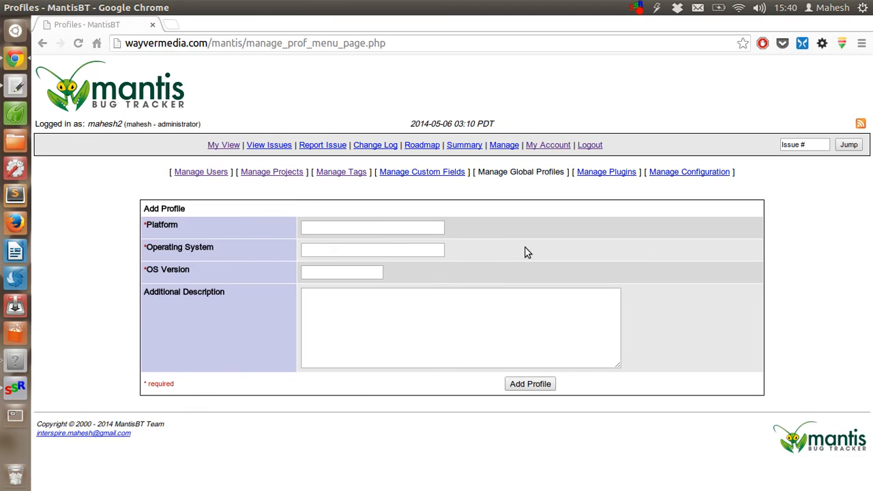
pyautogui.click(329, 229)
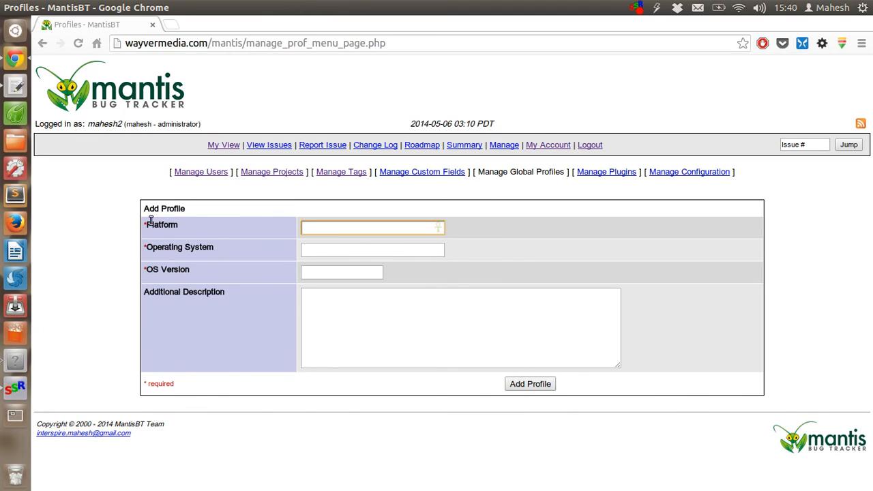
pyautogui.click(218, 228)
pyautogui.click(323, 253)
pyautogui.click(319, 271)
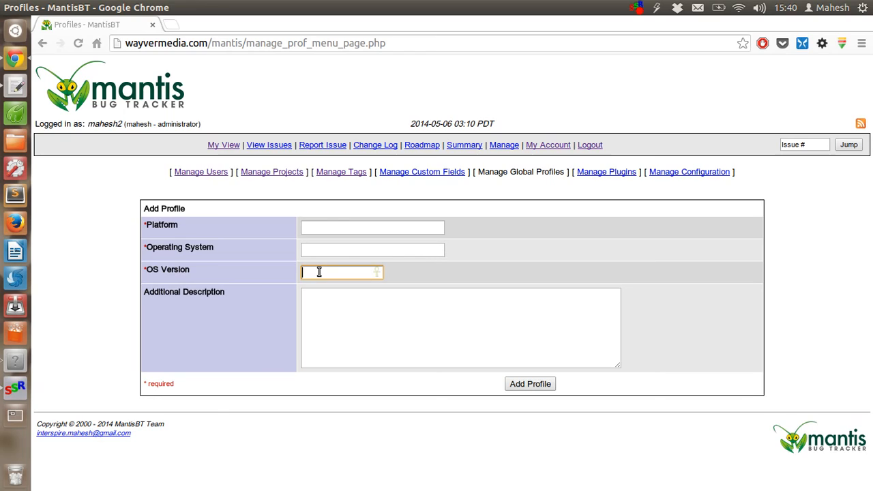
pyautogui.click(324, 310)
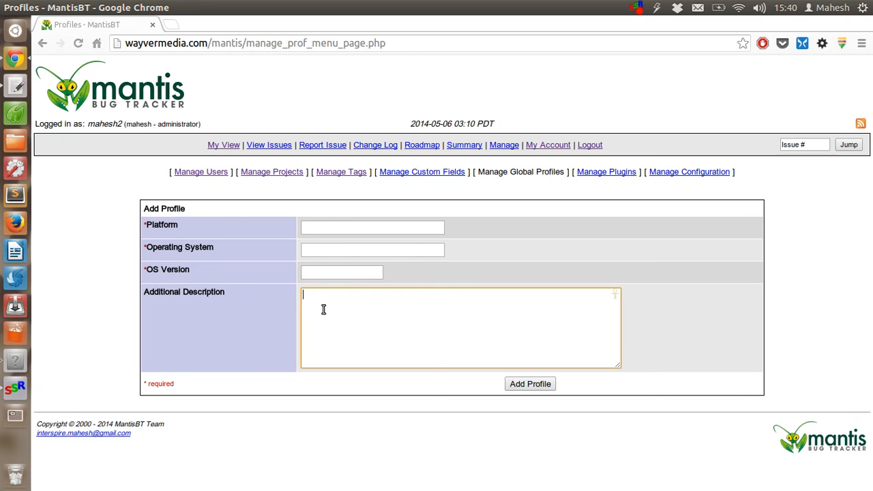
pyautogui.click(309, 227)
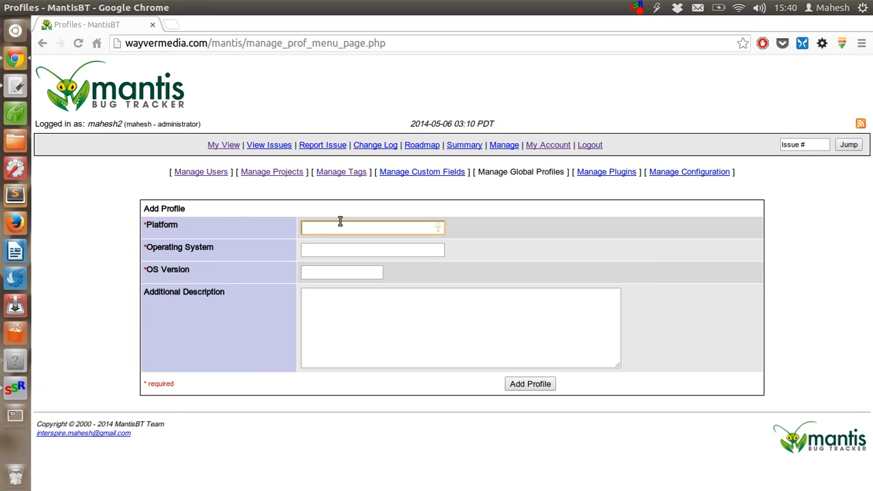
pyautogui.click(332, 278)
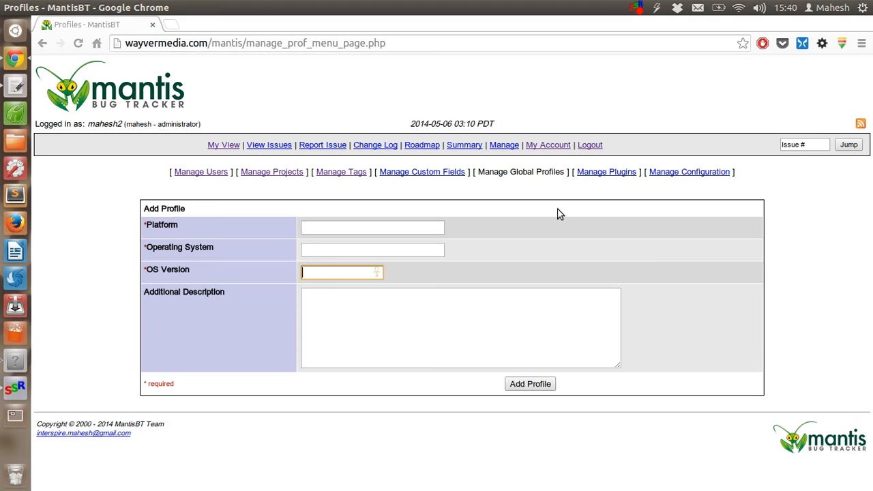
pyautogui.click(604, 172)
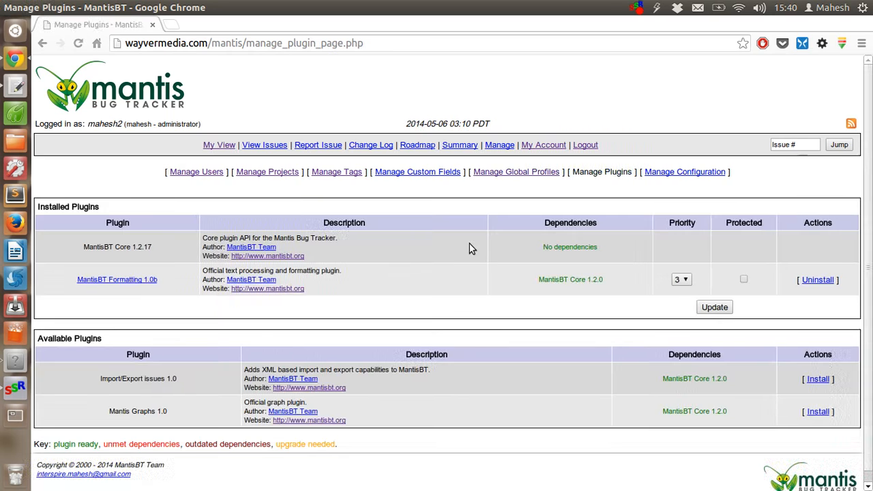
# Review installed MantisBT Core 1.2.17 and the available Import/Export issues 1.0 plugin
pyautogui.moveTo(84, 248); pyautogui.dragTo(167, 251)
pyautogui.click(166, 251)
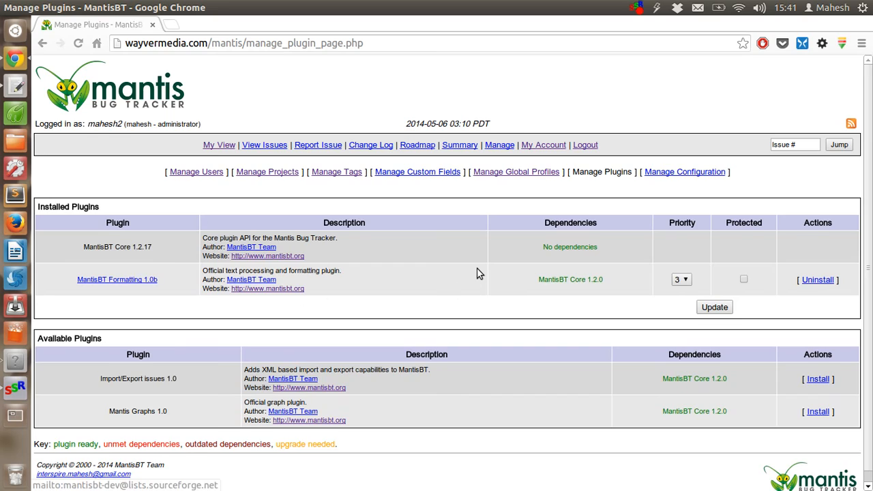
pyautogui.scroll(-1, 477, 273)
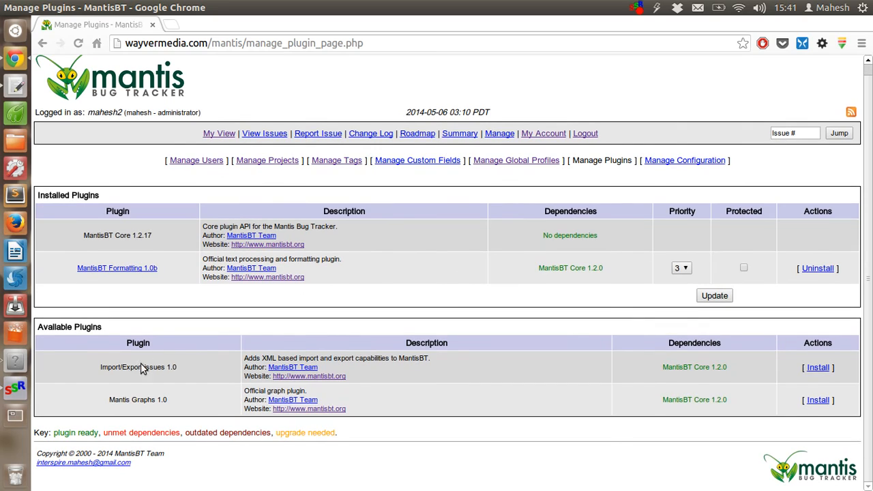
pyautogui.moveTo(99, 369); pyautogui.dragTo(190, 368)
pyautogui.click(189, 378)
pyautogui.moveTo(247, 358); pyautogui.dragTo(443, 361)
pyautogui.click(443, 361)
# Review the Mantis Graphs 1.0 plugin description, then go to Manage Custom Fields
pyautogui.moveTo(115, 403); pyautogui.dragTo(158, 400)
pyautogui.click(189, 408)
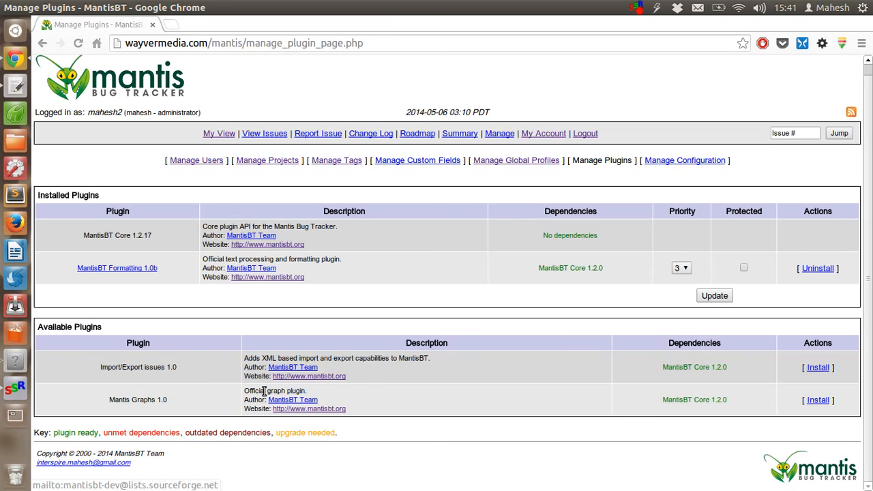
pyautogui.moveTo(264, 391); pyautogui.dragTo(345, 396)
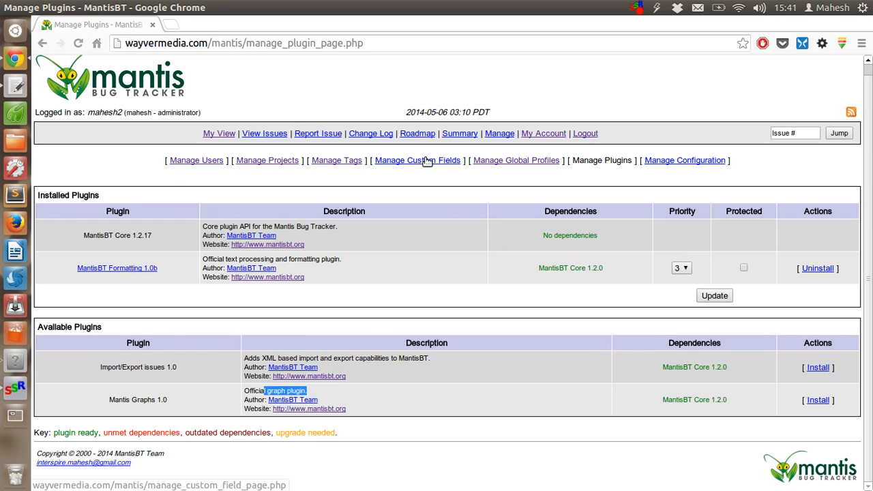
pyautogui.click(427, 258)
pyautogui.click(397, 163)
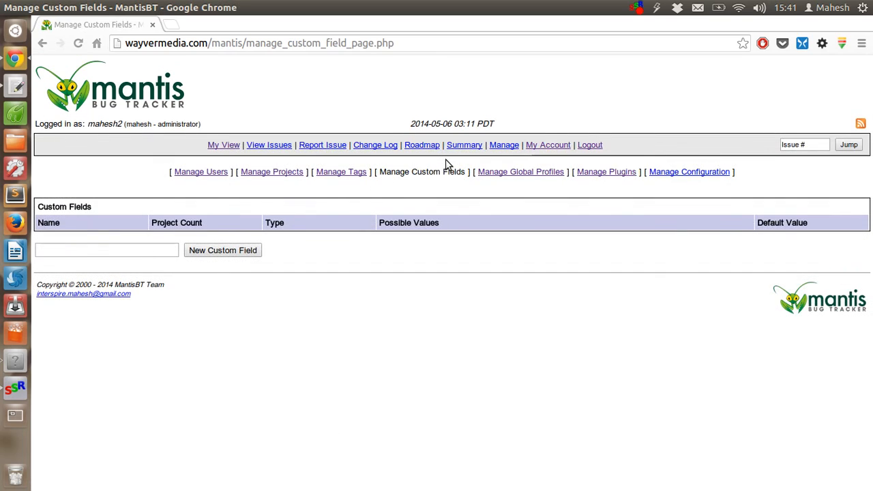
# Focus the new custom field name box, with the Custom Fields list still empty
pyautogui.click(75, 249)
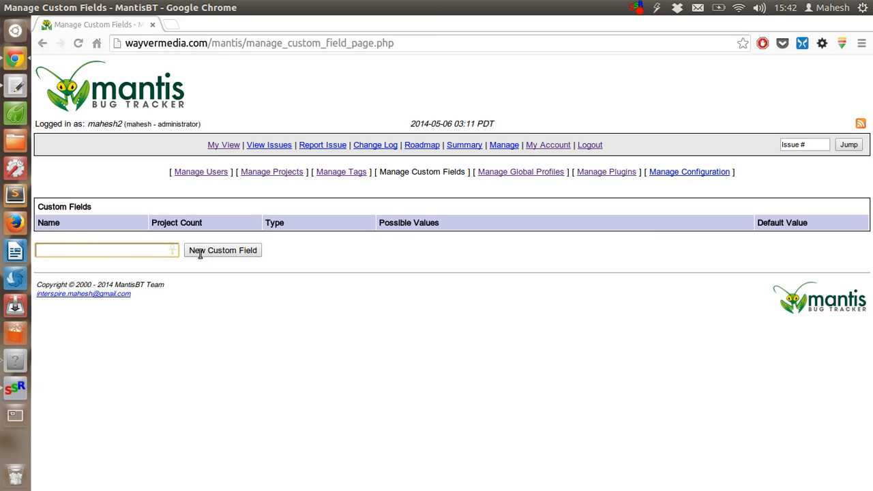
# Browse the empty View Issues list, then go to the Report Issue form
pyautogui.click(264, 147)
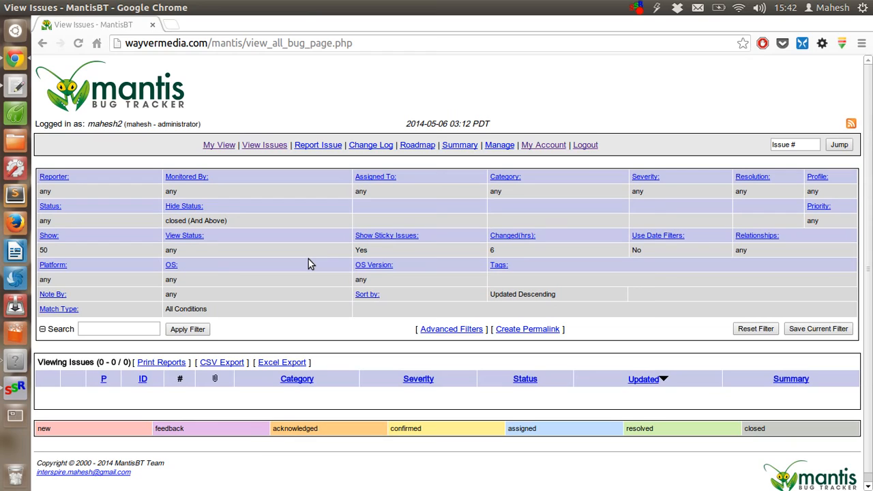
pyautogui.scroll(-1, 309, 264)
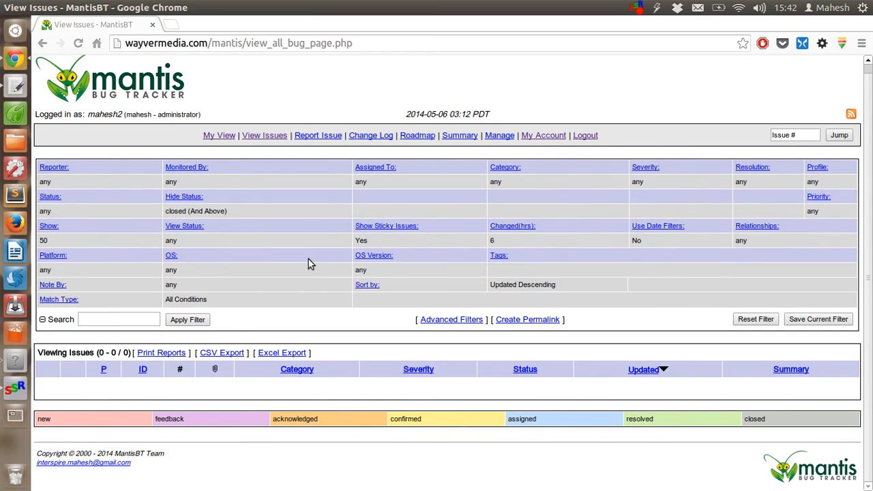
pyautogui.scroll(1, 308, 264)
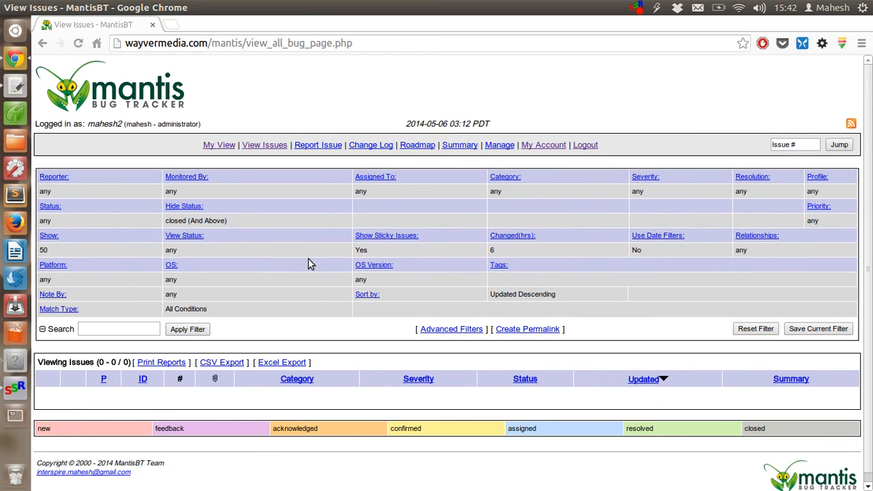
pyautogui.click(318, 144)
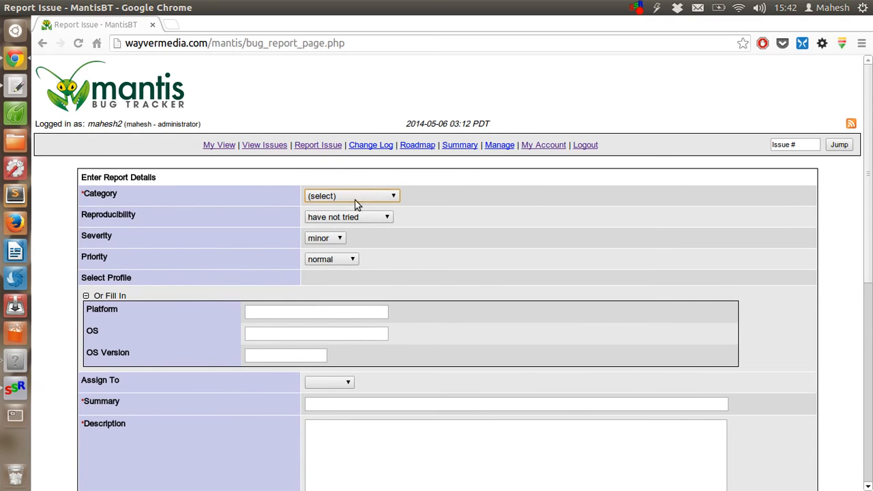
# Set the issue category to [All Projects] Mobile and reproducibility to sometimes
pyautogui.click(353, 197)
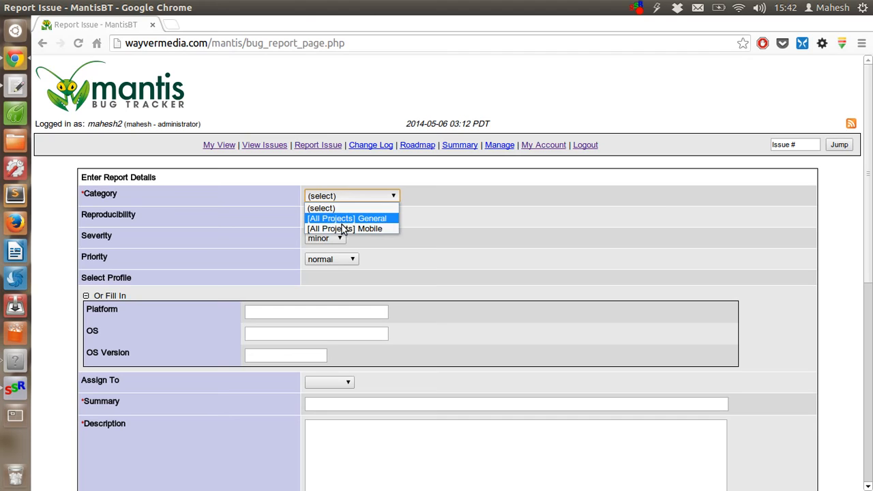
pyautogui.click(340, 227)
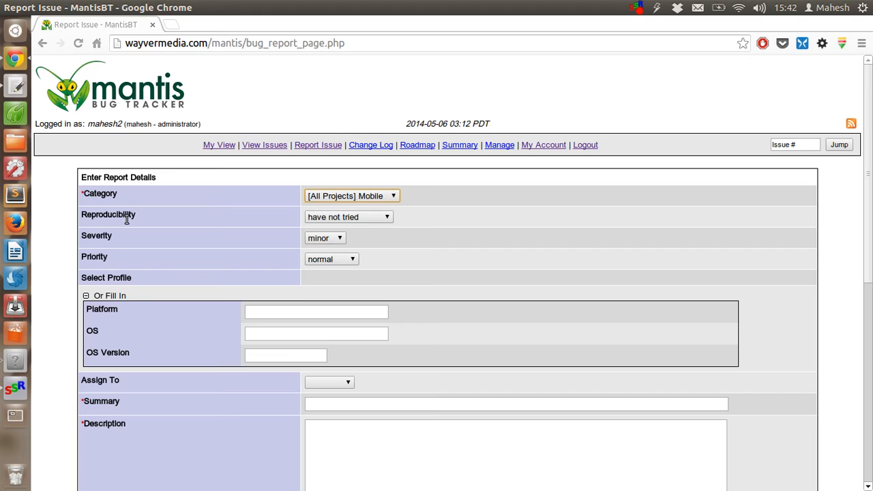
pyautogui.click(318, 217)
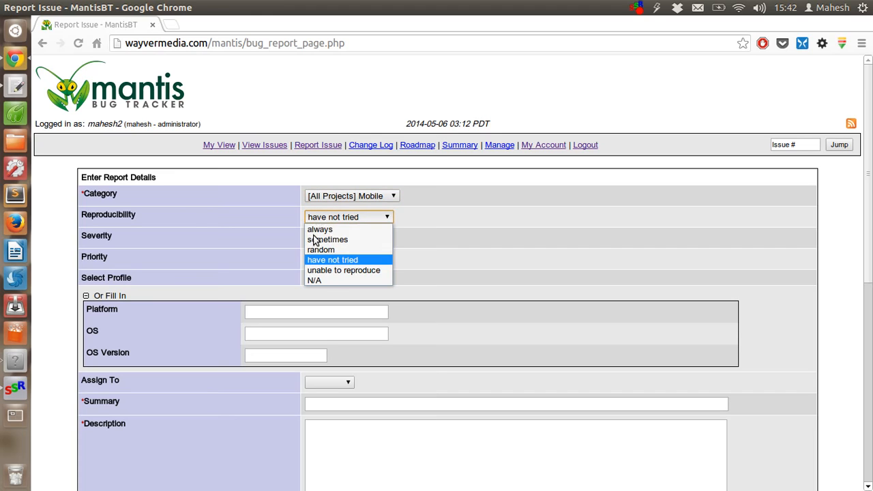
pyautogui.click(319, 239)
pyautogui.click(326, 217)
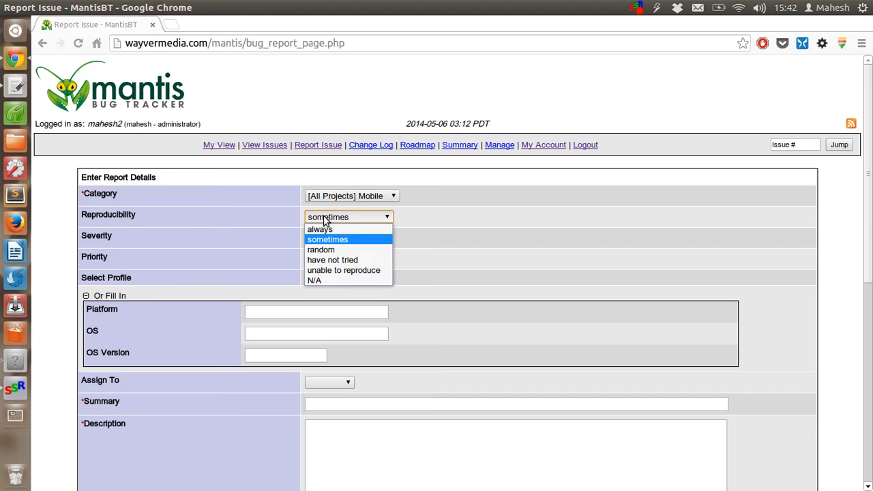
pyautogui.click(364, 239)
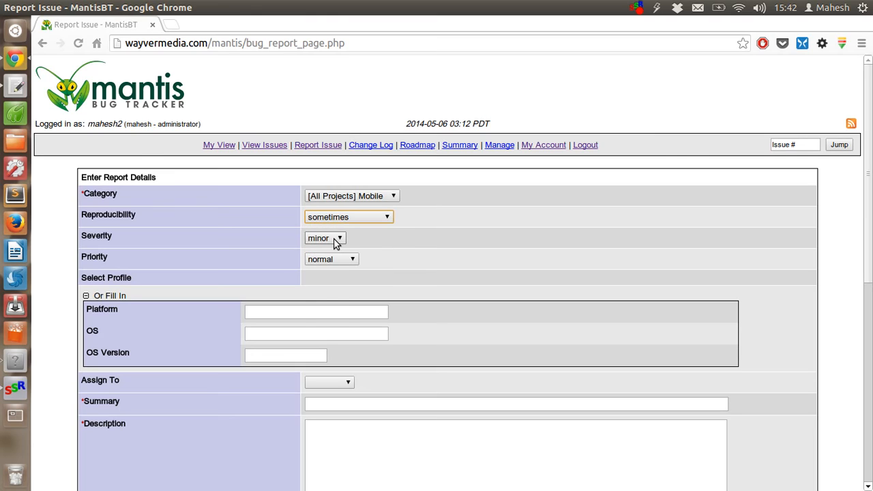
# Set the issue severity to feature and priority to low
pyautogui.click(334, 240)
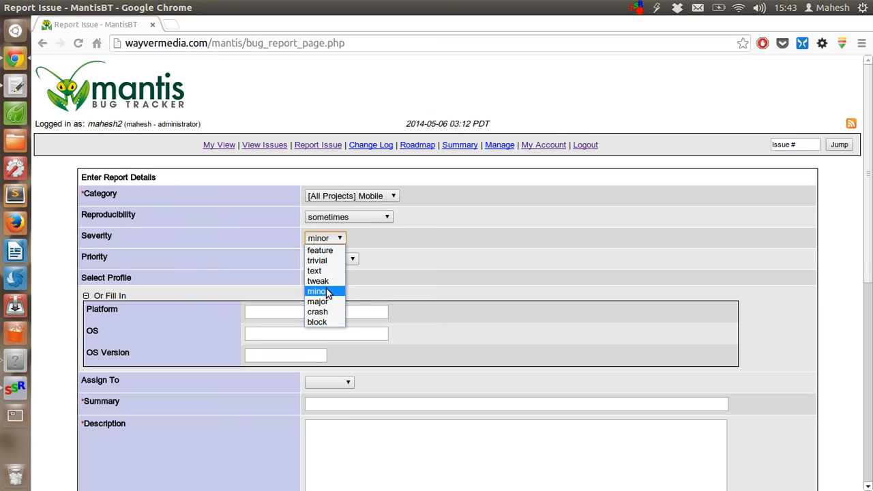
pyautogui.click(327, 251)
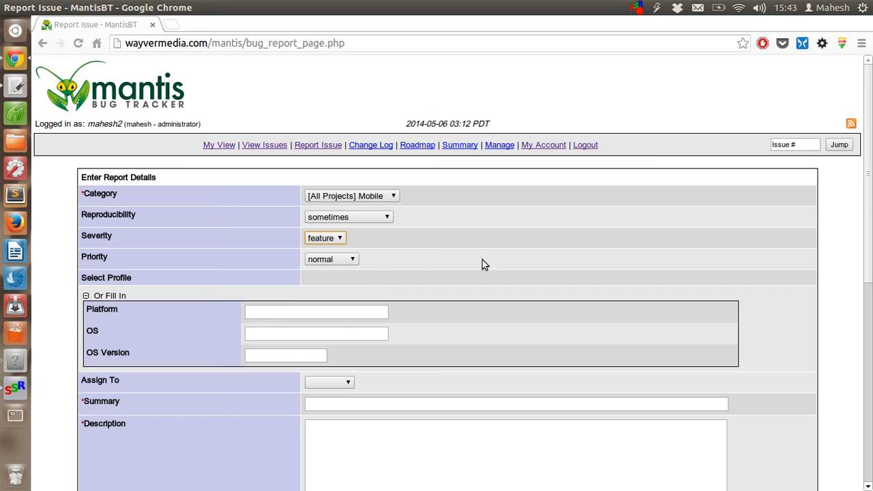
pyautogui.click(335, 260)
pyautogui.click(336, 260)
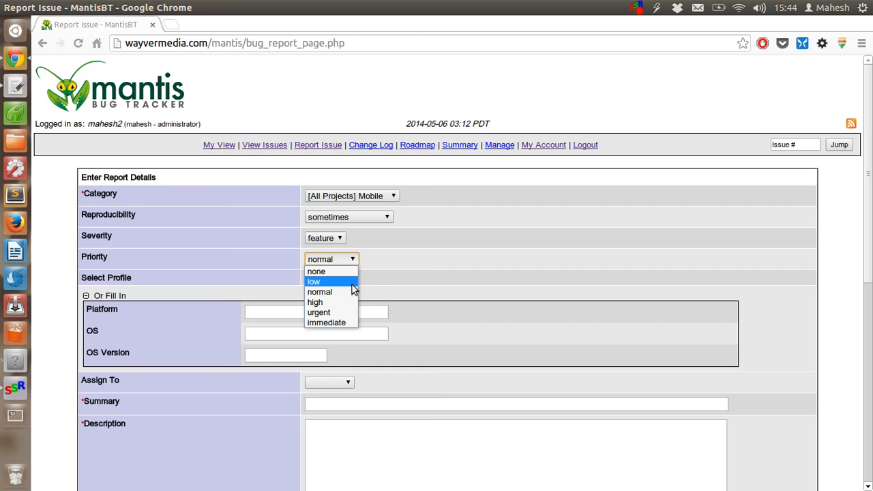
pyautogui.click(329, 281)
# Enter platform Selenium, OS Linux and OS version Ubuntu 14.04
pyautogui.click(320, 310)
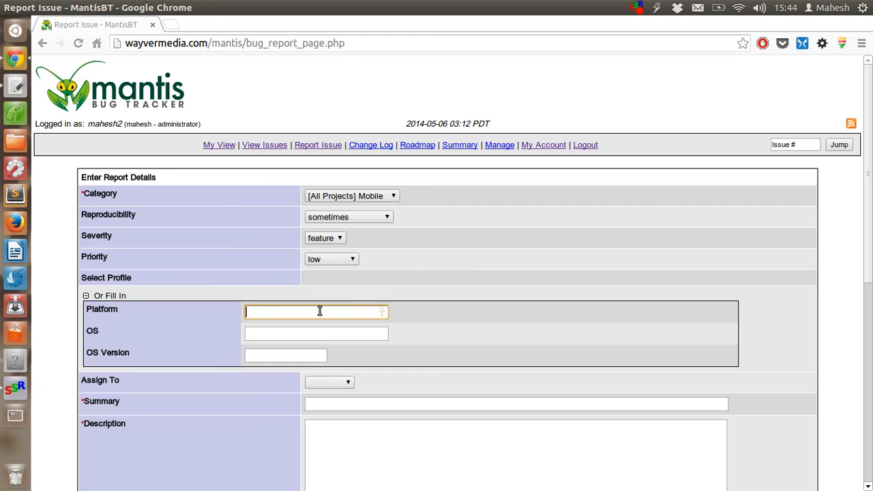
pyautogui.write('Selenium')
pyautogui.press('Tab')
pyautogui.write('Linux')
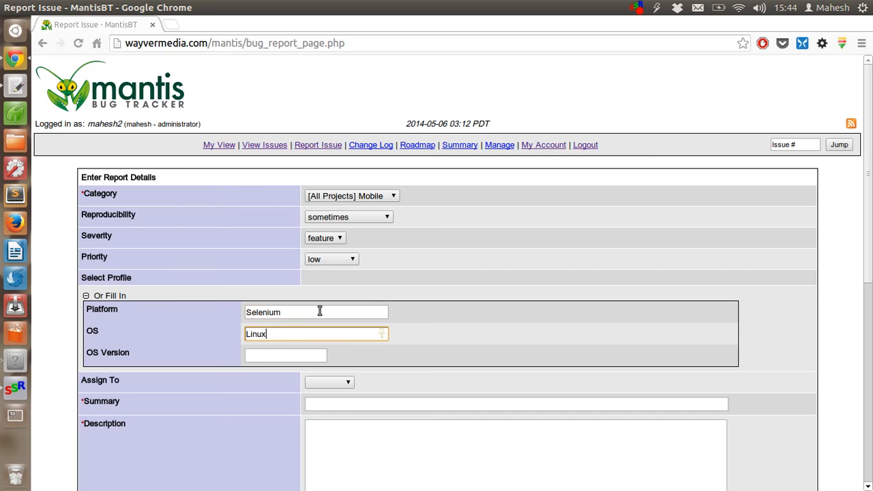
pyautogui.press('Tab')
pyautogui.write('Linux ')
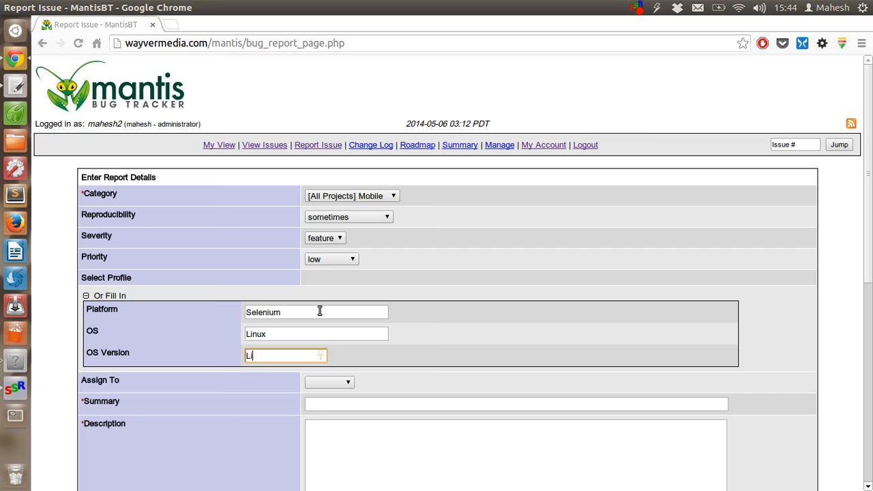
pyautogui.write('14.04 Ubun')
pyautogui.moveTo(311, 355); pyautogui.dragTo(243, 351)
pyautogui.write('Ubuntu 14.04')
# Assign the issue to the listed user and type the summary 'Mobile Web site doesn't load properly on tablet 500x 400 px resolution'
pyautogui.scroll(-3, 308, 305)
pyautogui.click(330, 285)
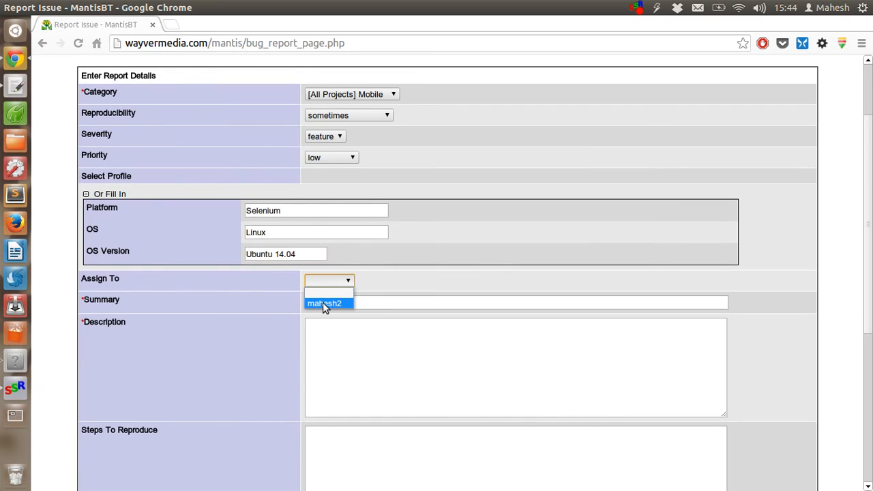
pyautogui.click(323, 304)
pyautogui.click(332, 303)
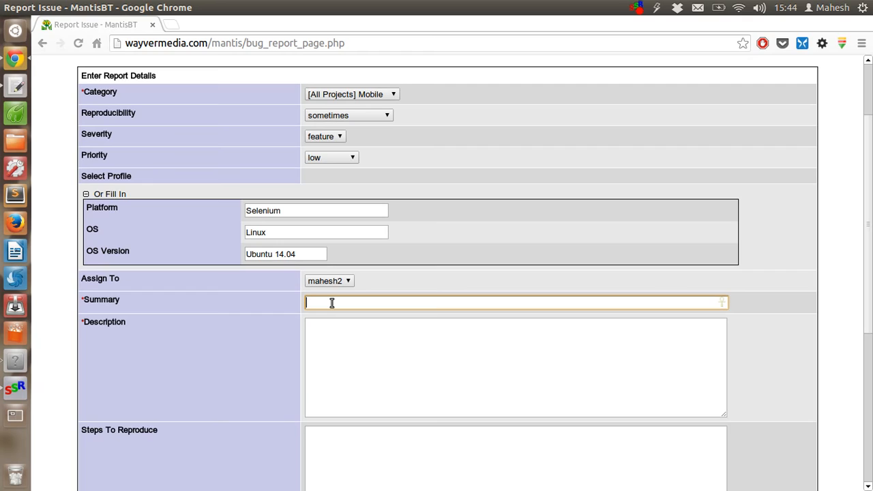
pyautogui.write("Mobile Web site doesn't load properly on ")
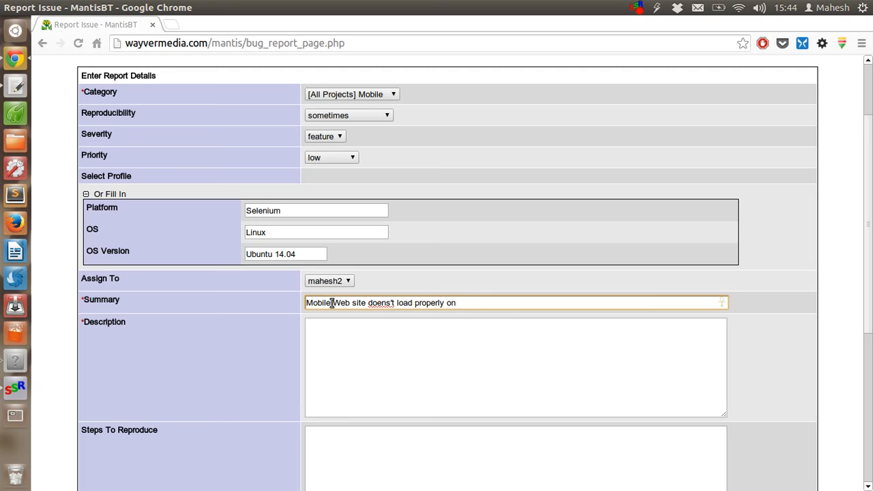
pyautogui.write('tablet 500x 400 px ')
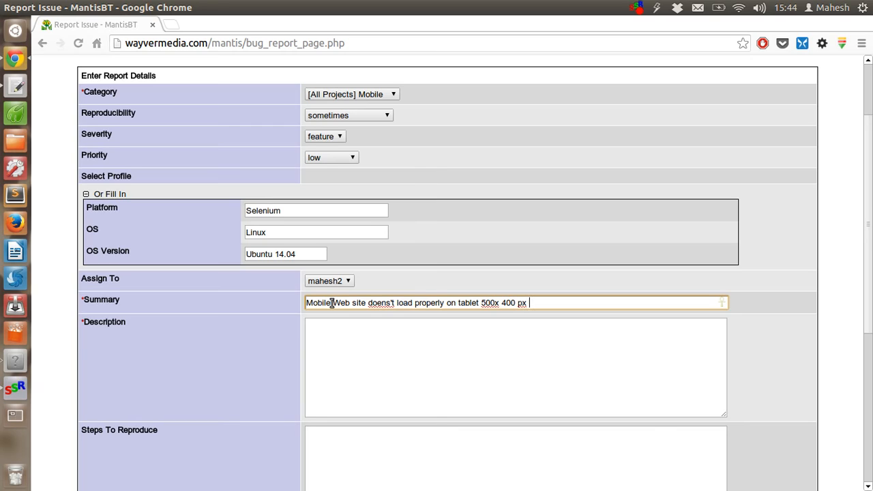
pyautogui.write('resolution')
# Write the description 'Mobile website breaks on tablet interface.'
pyautogui.press('Tab')
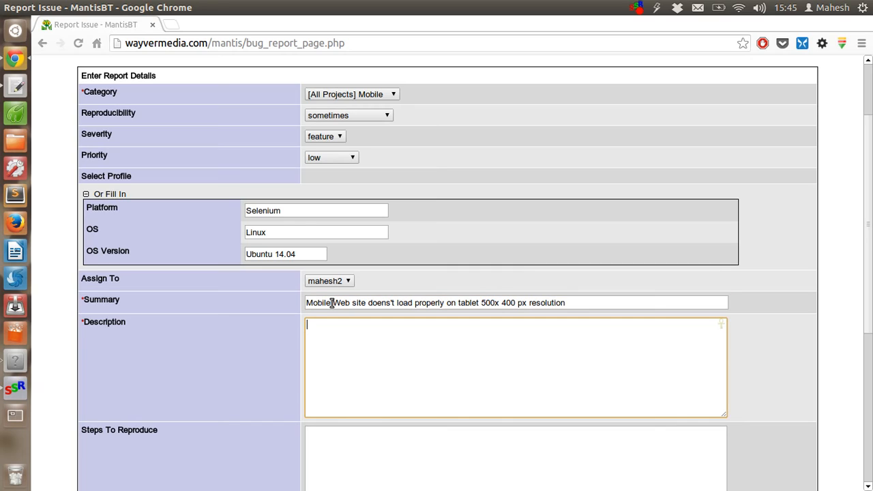
pyautogui.write('Mobl')
pyautogui.press('BackSpace')
pyautogui.write('ile wwebsite')
pyautogui.press('BackSpace')
pyautogui.press('BackSpace')
pyautogui.press('BackSpace')
pyautogui.press('BackSpace')
pyautogui.press('BackSpace')
pyautogui.press('BackSpace')
pyautogui.press('BackSpace')
pyautogui.press('BackSpace')
pyautogui.write('website breaks on ')
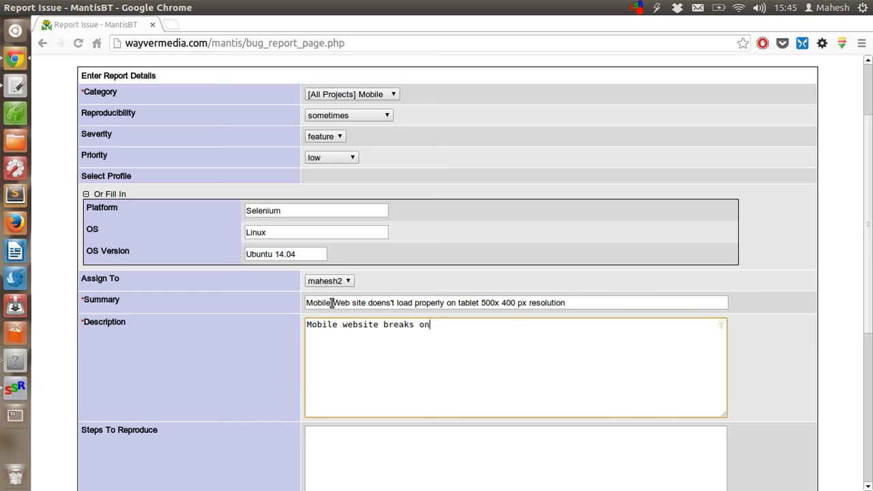
pyautogui.write('tablet interface.')
pyautogui.press('Tab')
pyautogui.write('Open the ht')
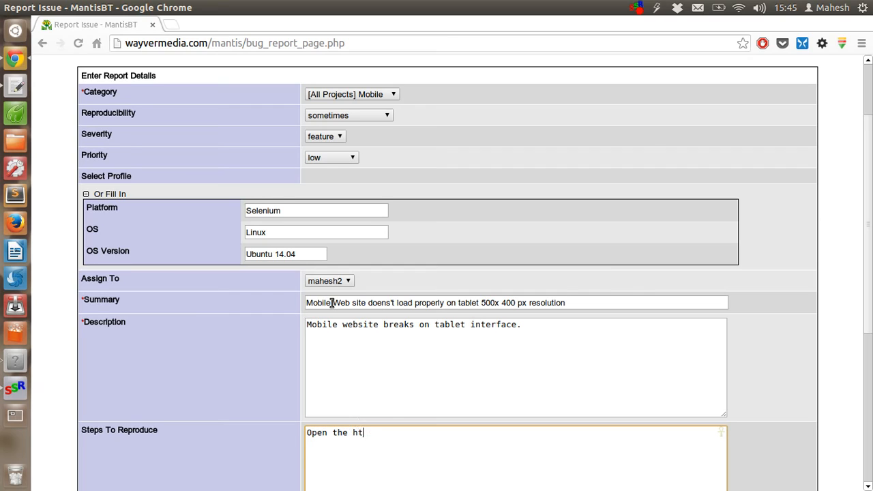
pyautogui.write('tp://demowebsite.com')
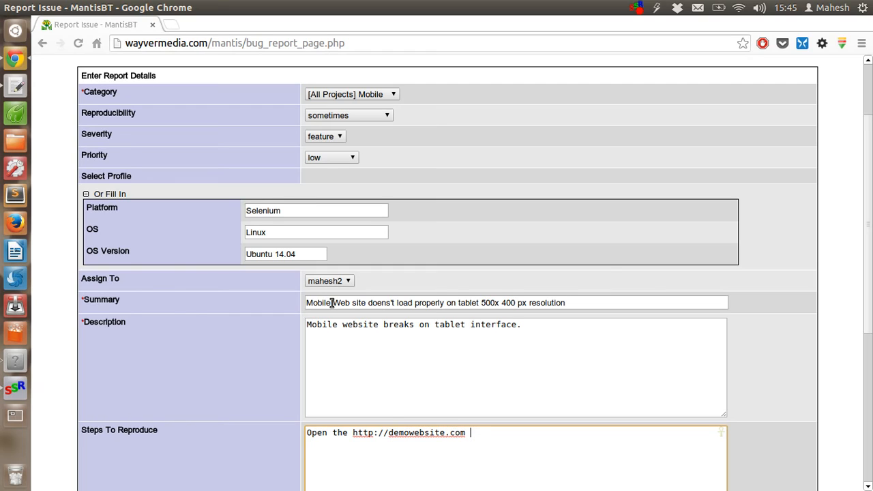
pyautogui.press('Return')
pyautogui.write('check the interface on tab')
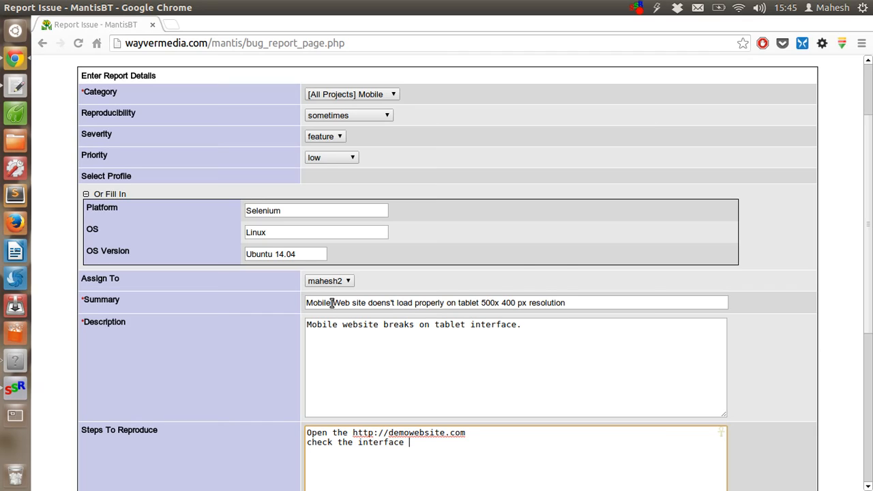
pyautogui.write('let for respect')
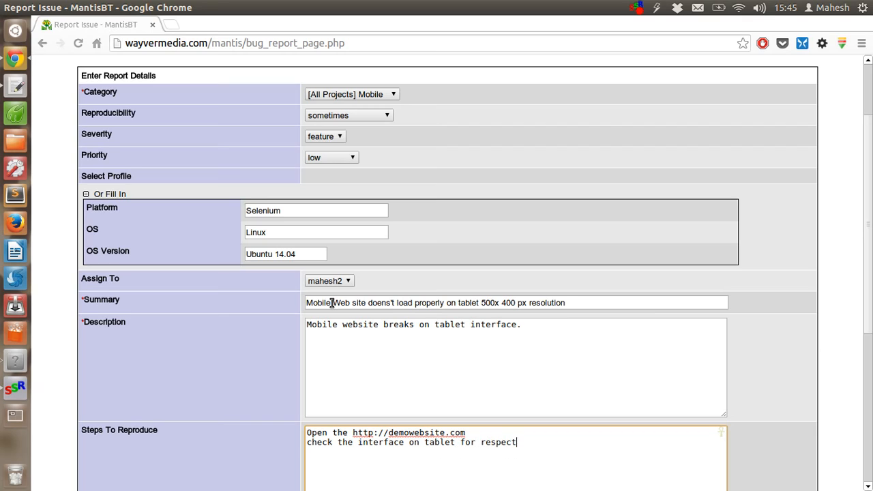
pyautogui.write('ive size using web develop')
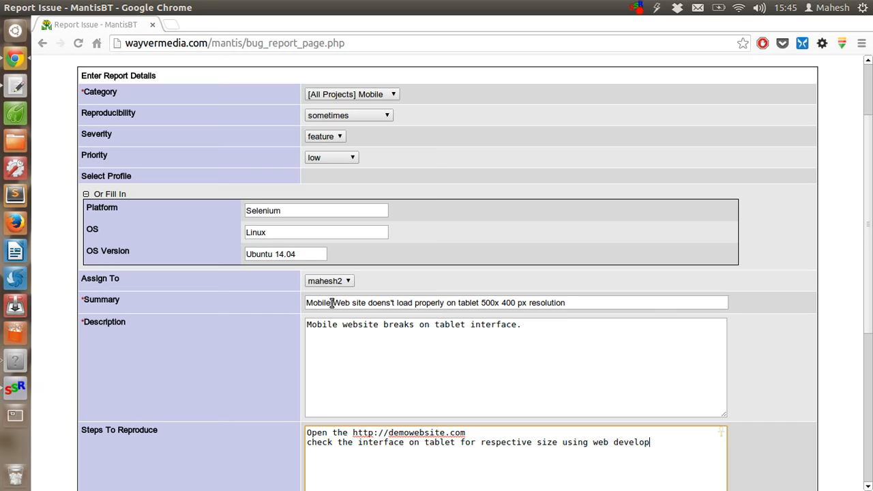
pyautogui.write('er responsive option.')
pyautogui.scroll(-8, 332, 303)
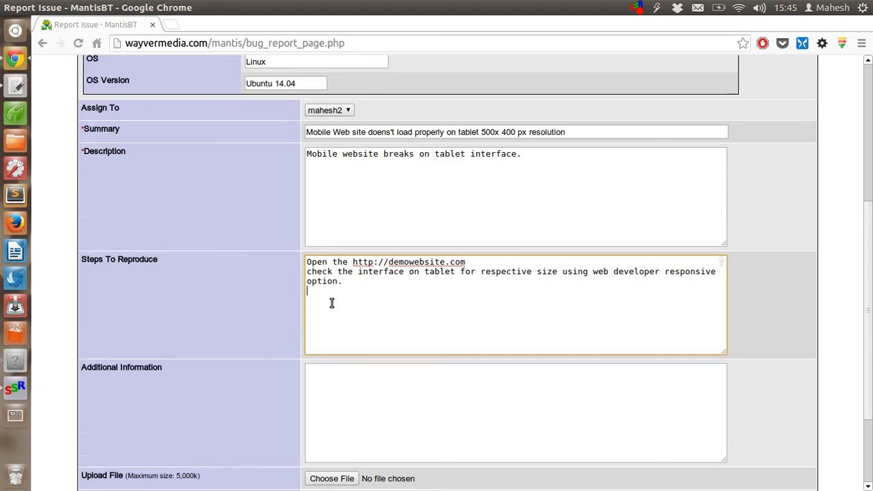
pyautogui.click(325, 276)
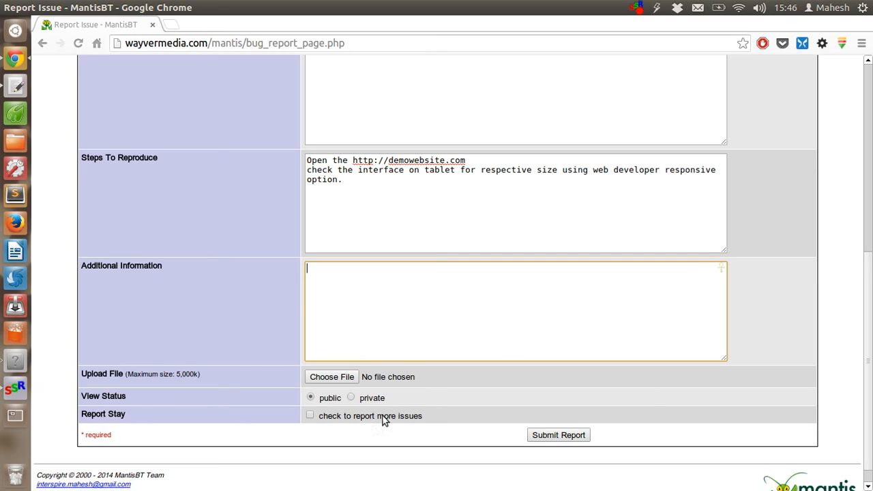
# Submit the report without staying to report more, then view the confirmation for issue 1
pyautogui.click(312, 416)
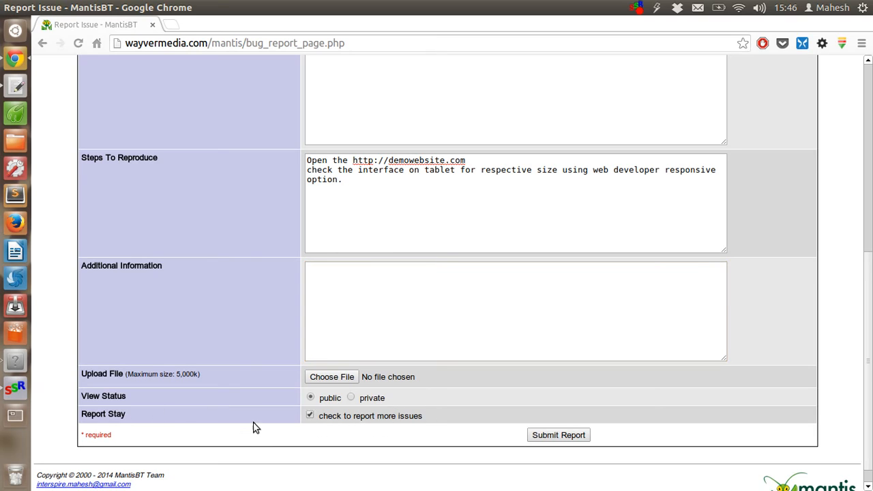
pyautogui.click(310, 416)
pyautogui.click(576, 435)
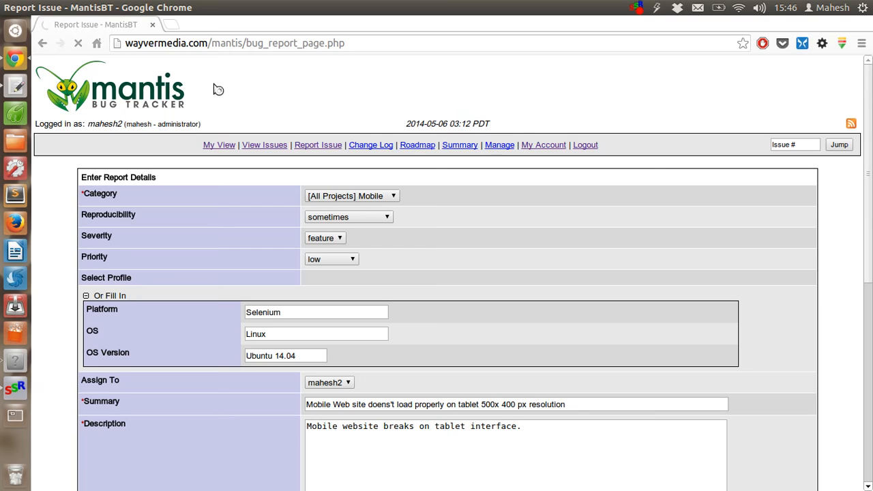
pyautogui.scroll(-10, 217, 89)
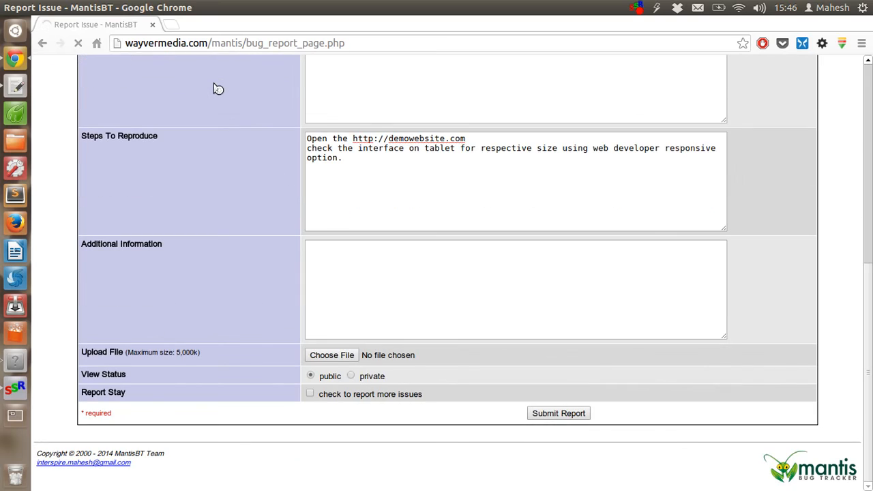
pyautogui.scroll(10, 217, 90)
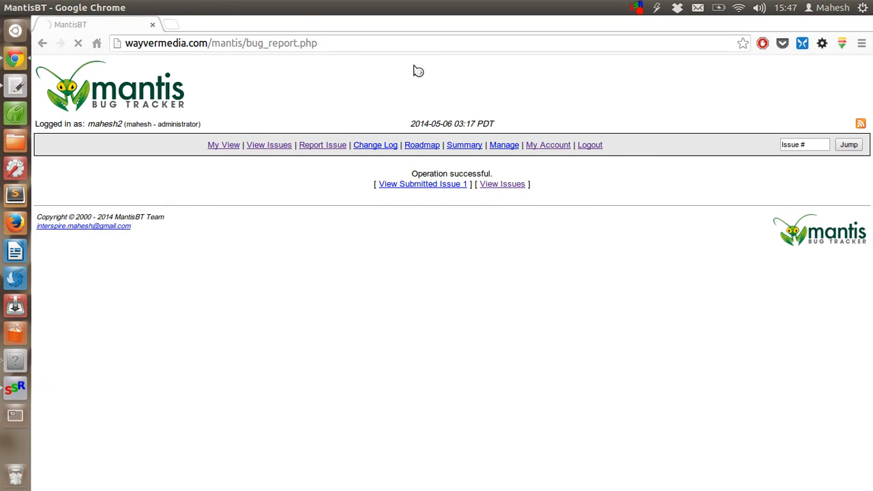
pyautogui.click(437, 187)
pyautogui.moveTo(496, 175); pyautogui.dragTo(503, 171)
pyautogui.click(505, 173)
# Open View Issues in a new tab and close the tab with the connection error
pyautogui.rightClick(285, 147)
pyautogui.click(286, 153)
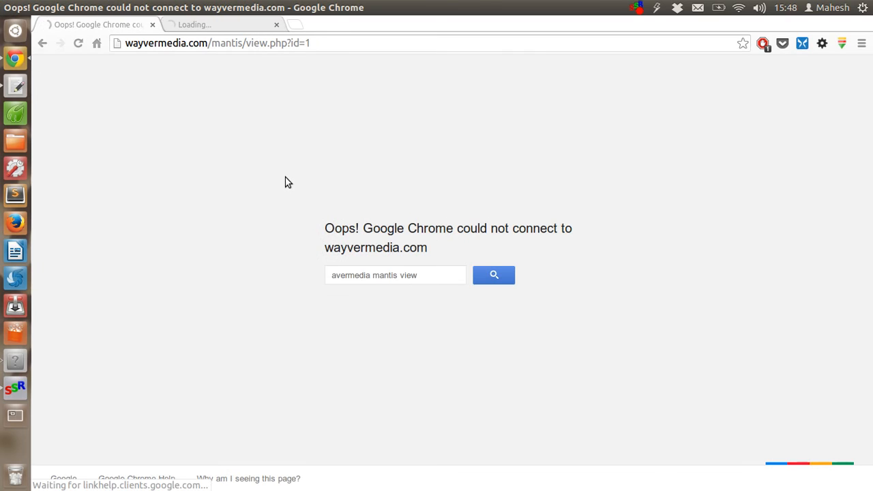
pyautogui.click(153, 26)
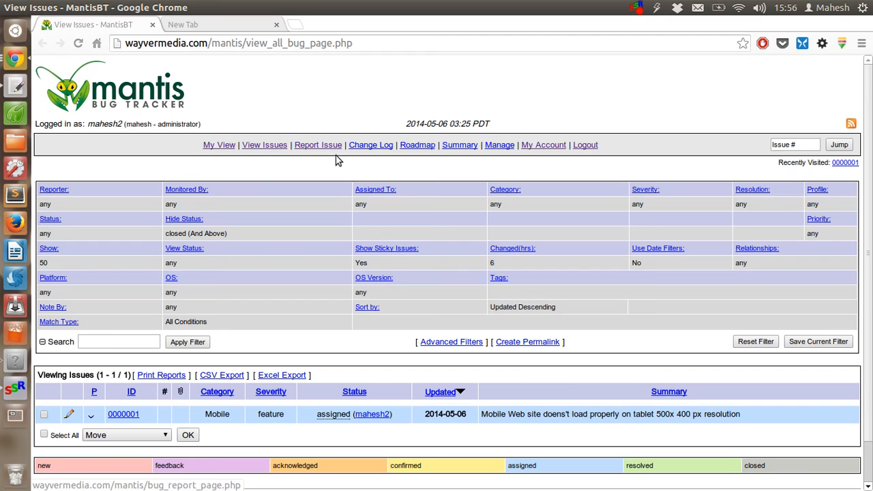
# Open issue 0000001 from the View Issues list
pyautogui.scroll(-1, 376, 201)
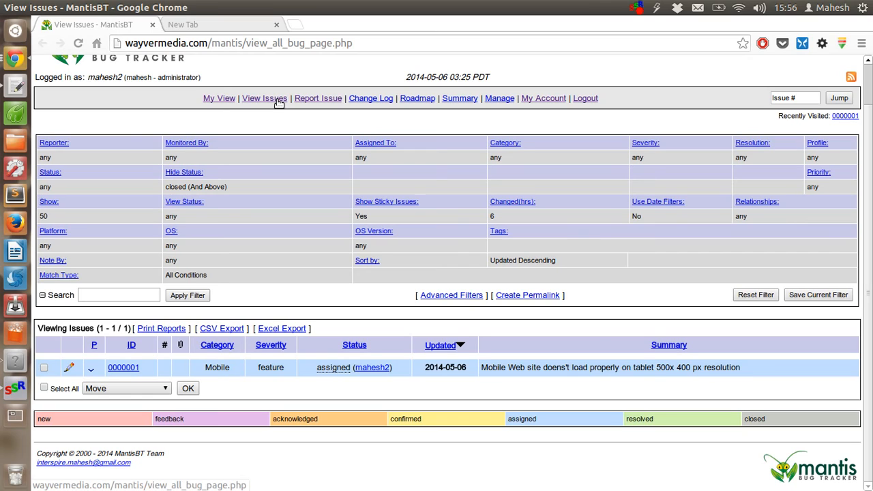
pyautogui.click(122, 369)
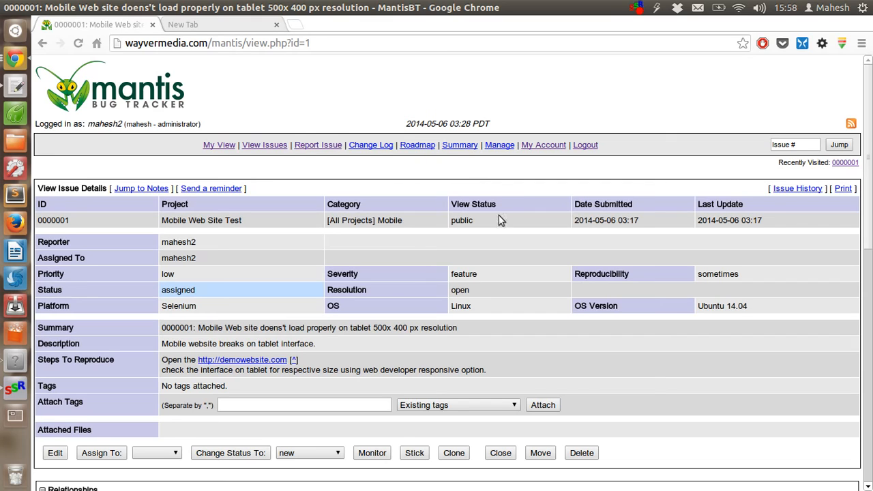
# Review issue 0000001's summary and description text
pyautogui.scroll(-3, 508, 216)
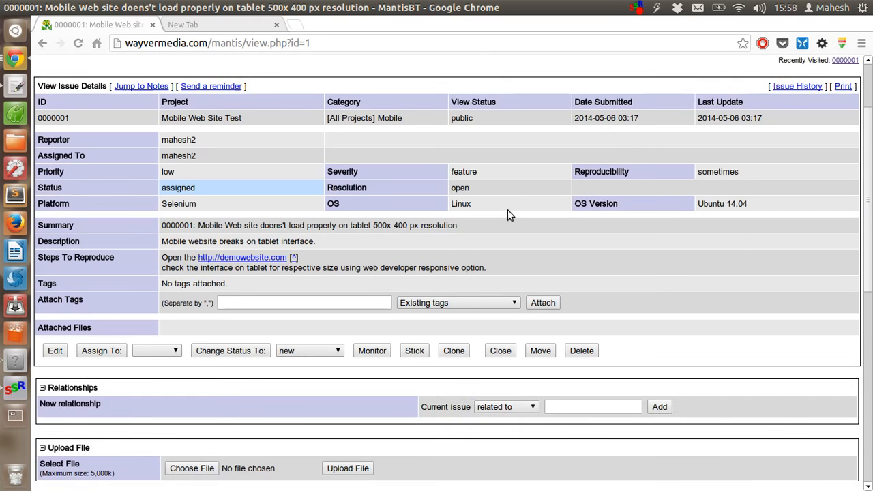
pyautogui.scroll(1, 508, 215)
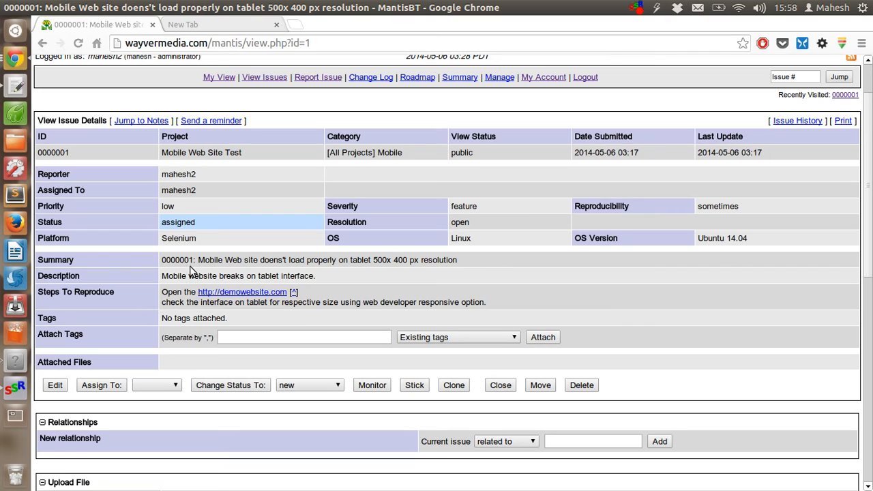
pyautogui.moveTo(167, 260); pyautogui.dragTo(305, 278)
pyautogui.click(215, 269)
pyautogui.click(335, 279)
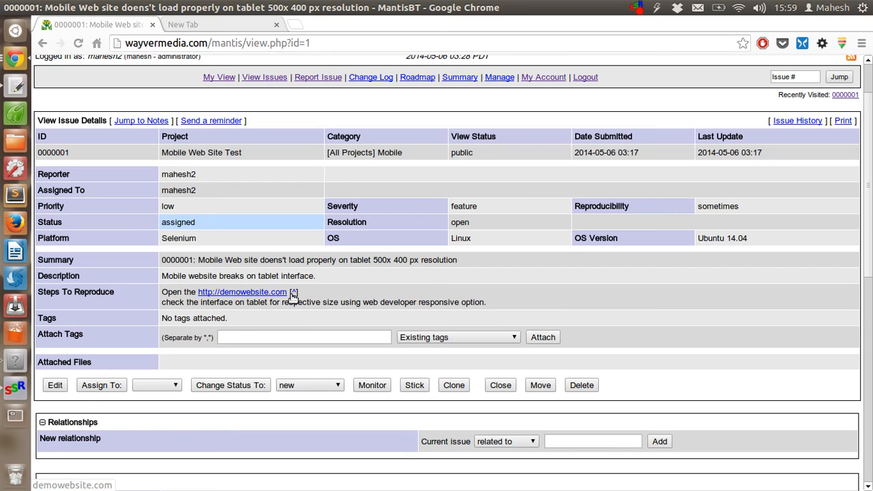
# Check the empty tags section, focus the Attach Tags field, and scroll through the remaining details
pyautogui.moveTo(166, 318); pyautogui.dragTo(246, 331)
pyautogui.click(246, 330)
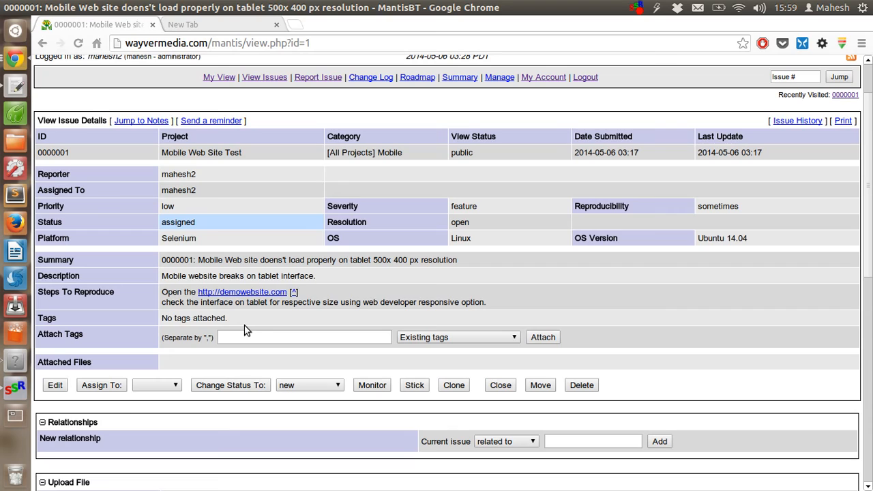
pyautogui.click(239, 336)
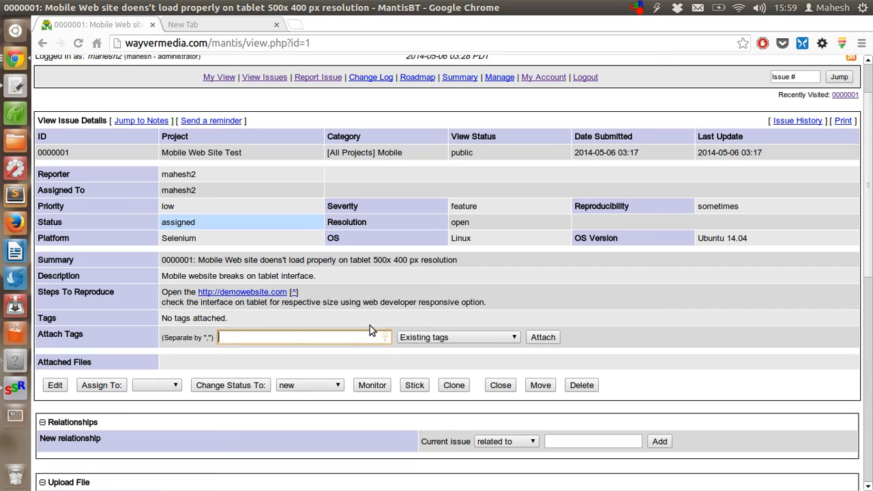
pyautogui.scroll(-3, 370, 326)
pyautogui.scroll(-2, 370, 324)
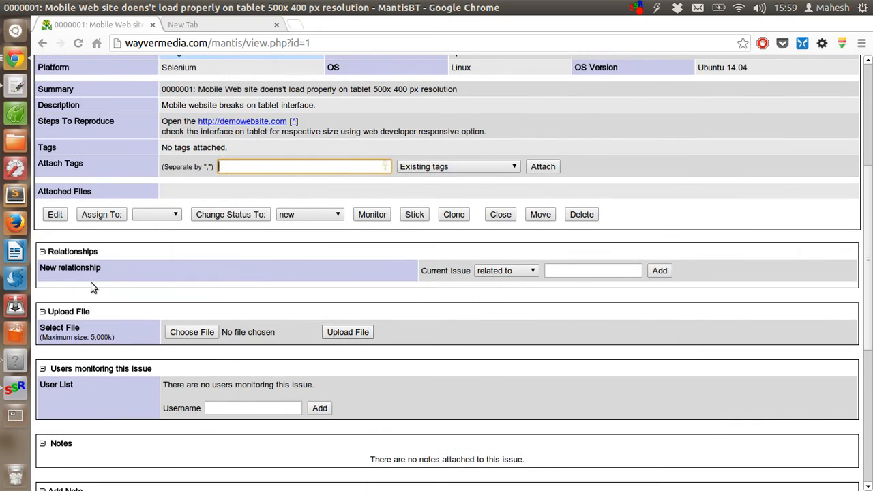
pyautogui.click(511, 272)
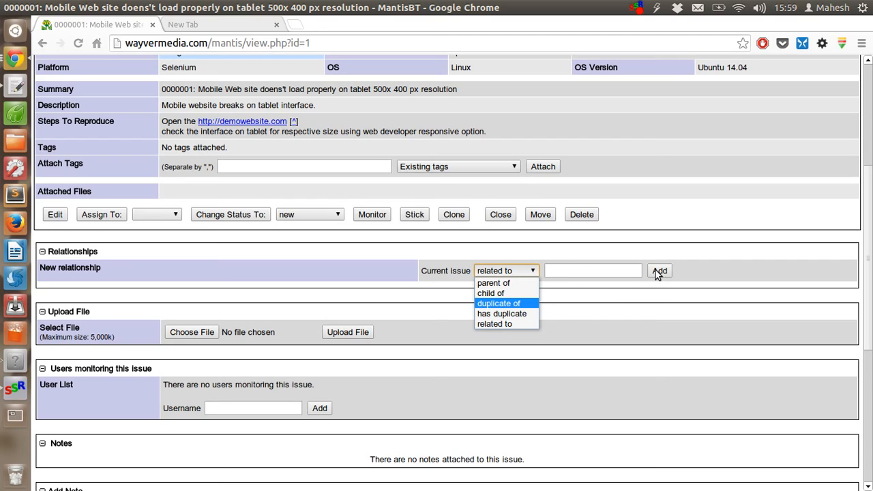
pyautogui.click(309, 303)
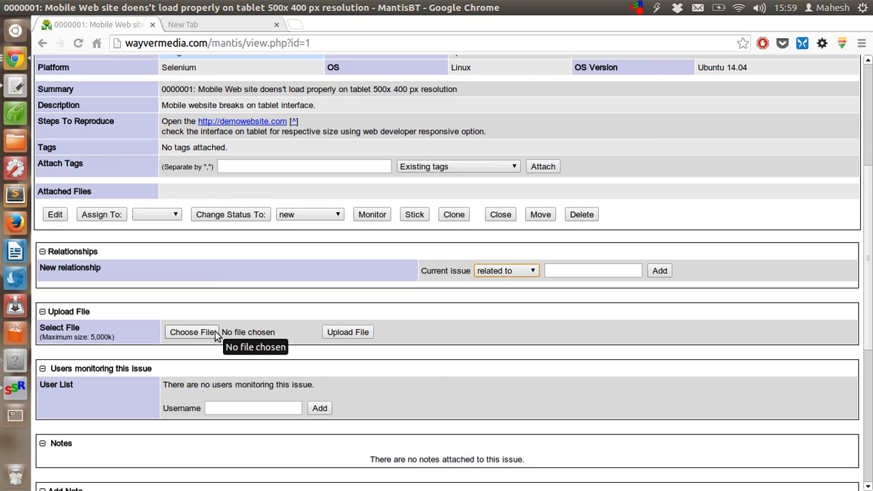
pyautogui.scroll(-5, 215, 335)
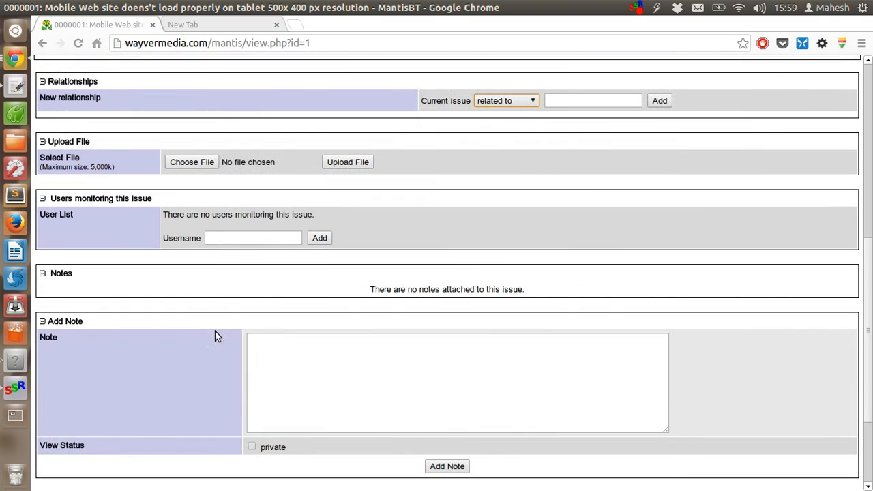
pyautogui.click(212, 237)
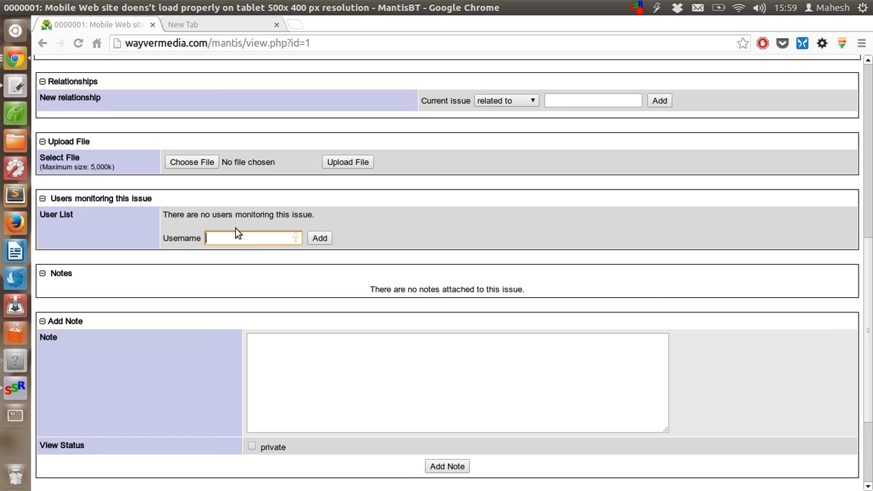
pyautogui.moveTo(370, 291); pyautogui.dragTo(555, 302)
pyautogui.click(557, 306)
pyautogui.click(286, 358)
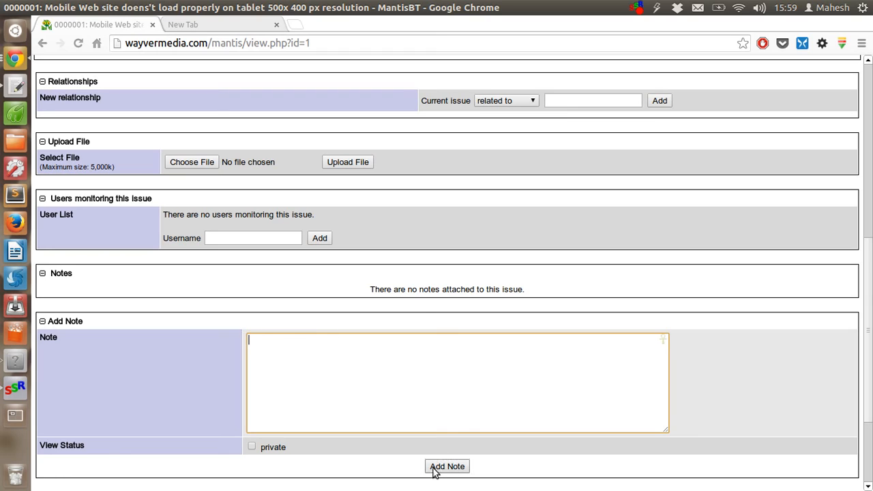
pyautogui.scroll(-4, 423, 309)
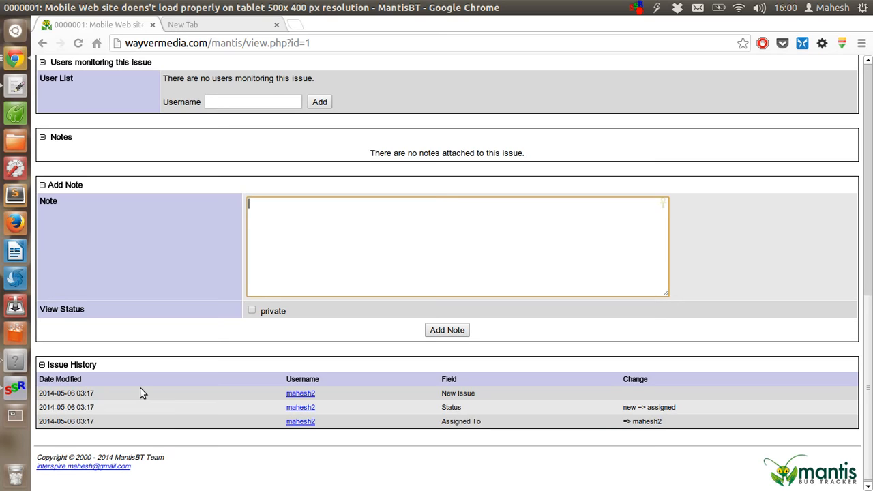
pyautogui.scroll(-1, 140, 389)
pyautogui.scroll(10, 140, 393)
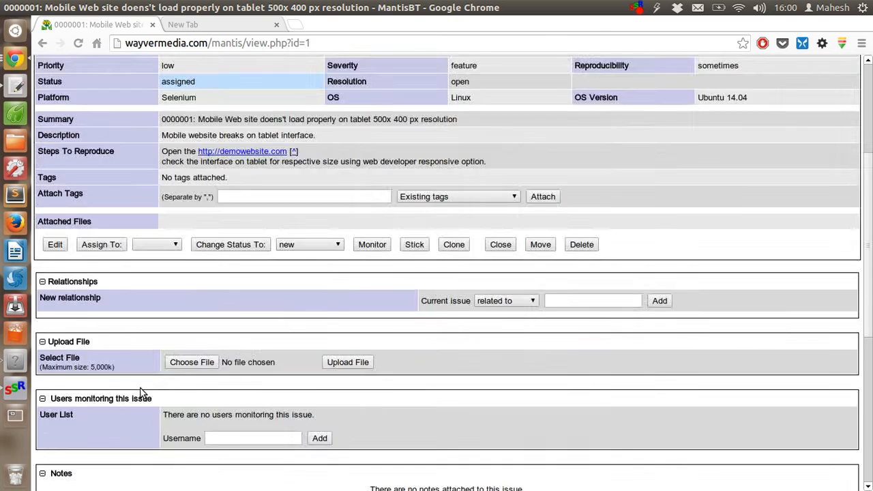
pyautogui.scroll(-10, 139, 392)
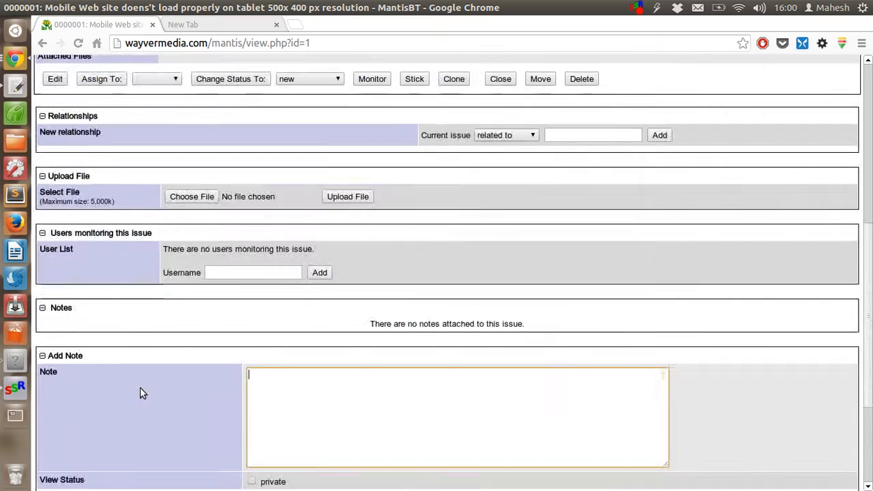
pyautogui.scroll(10, 139, 393)
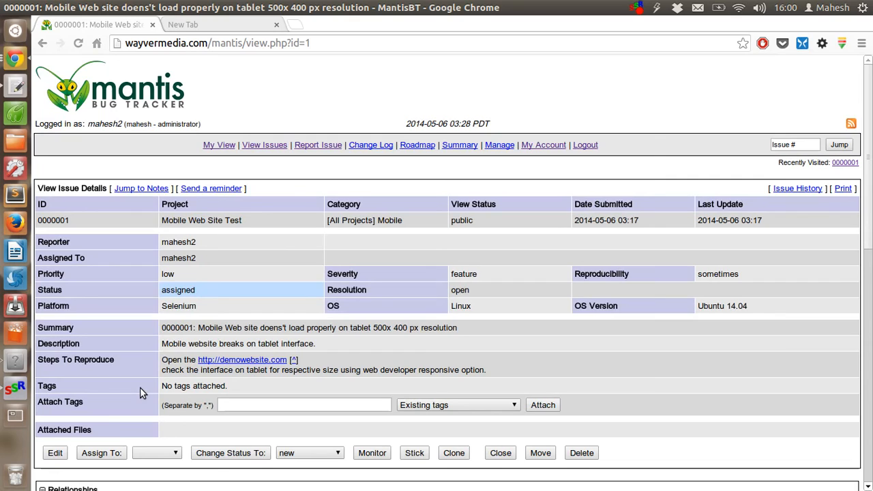
# View the project Change Log, then the Roadmap page
pyautogui.click(370, 145)
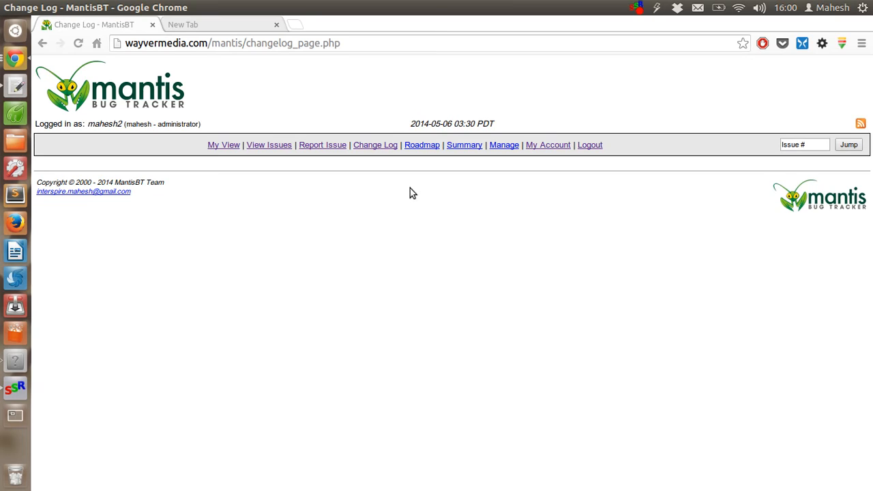
pyautogui.click(422, 145)
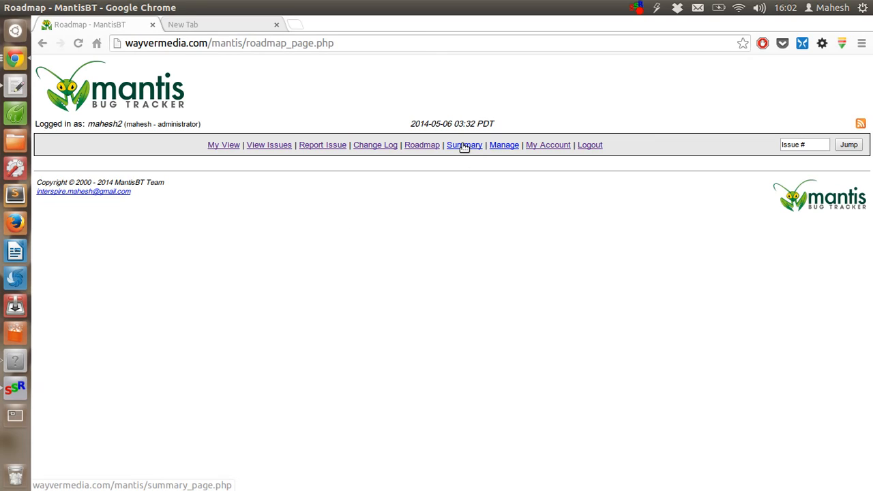
# Open Manage and re-enter the account password to reach the site information overview
pyautogui.click(510, 145)
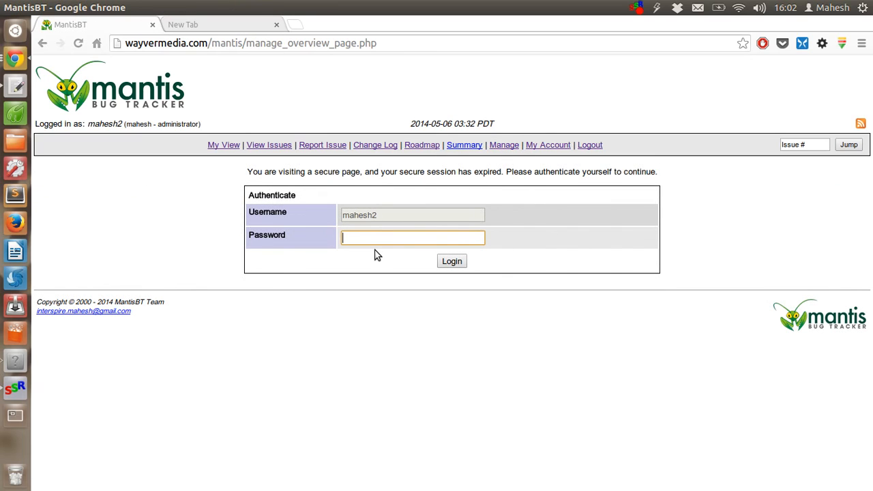
pyautogui.moveTo(320, 172); pyautogui.dragTo(592, 186)
pyautogui.click(592, 181)
pyautogui.click(383, 240)
pyautogui.write('••••••')
pyautogui.press('Return')
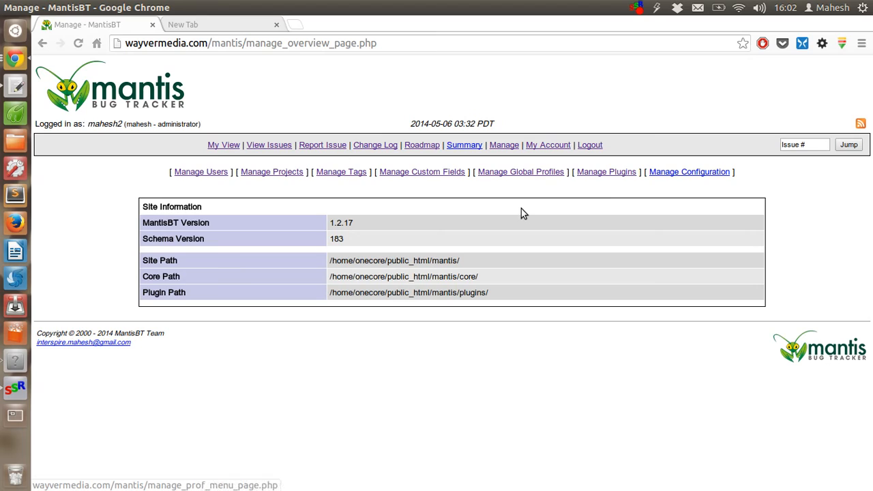
# Open Manage Configuration and scroll through the Configuration Report
pyautogui.click(703, 172)
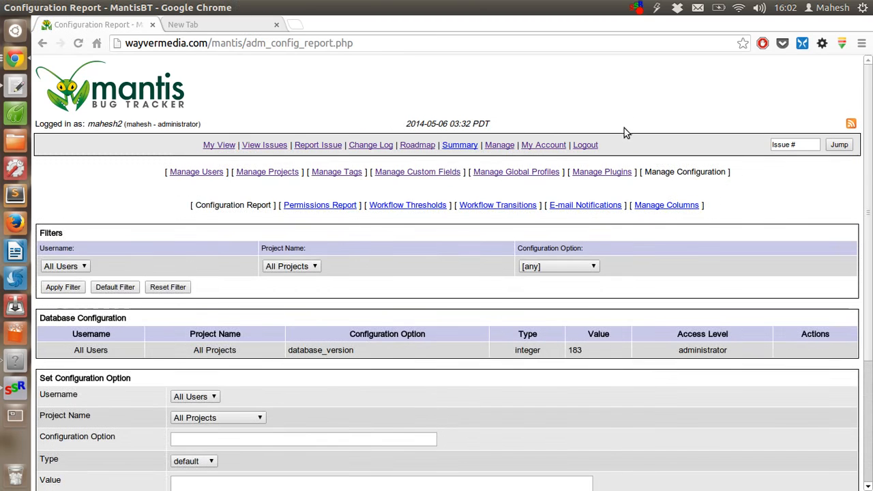
pyautogui.scroll(-3, 624, 130)
pyautogui.scroll(2, 624, 130)
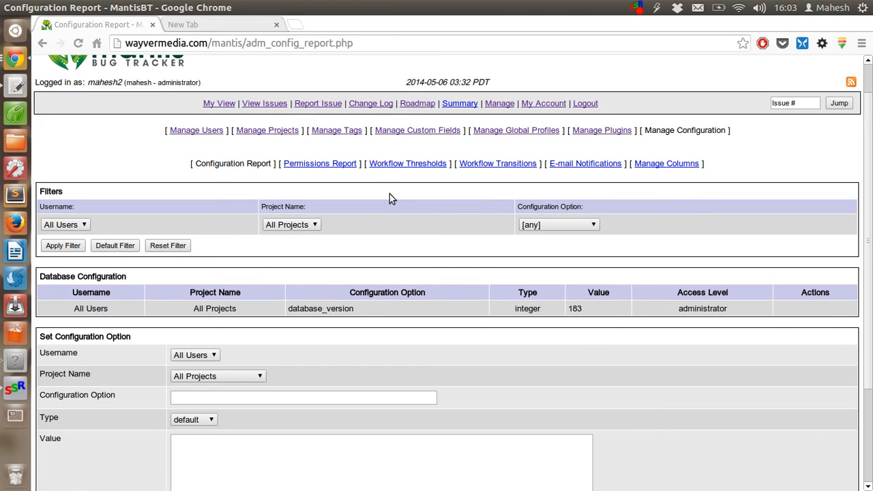
pyautogui.scroll(-1, 392, 198)
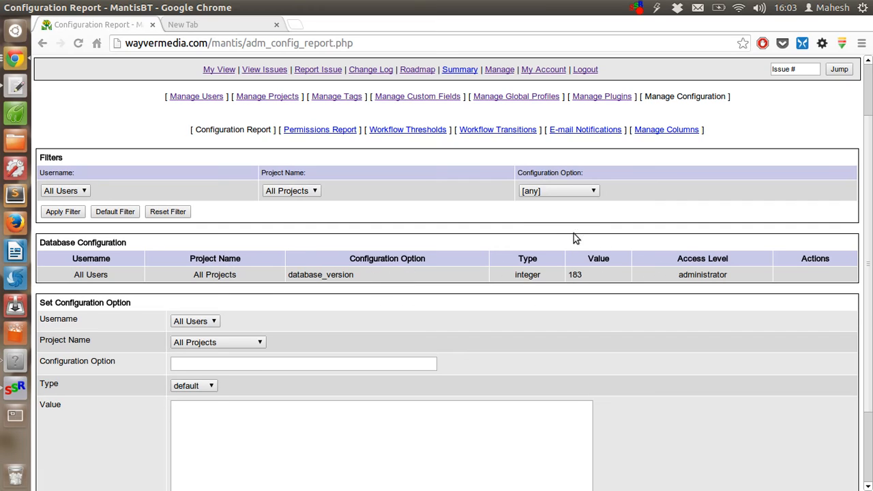
pyautogui.scroll(-2, 417, 270)
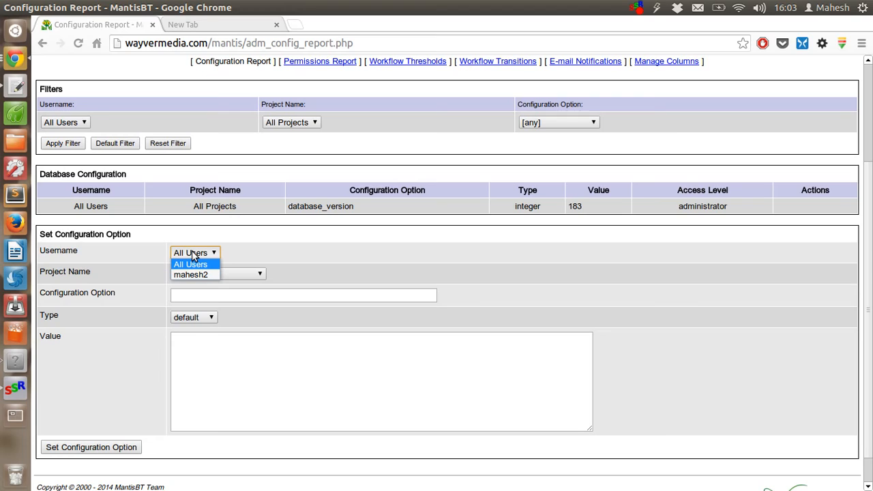
# Inspect the Set Configuration Option dropdowns and the project filter, keeping defaults and All Projects
pyautogui.click(115, 252)
pyautogui.click(240, 273)
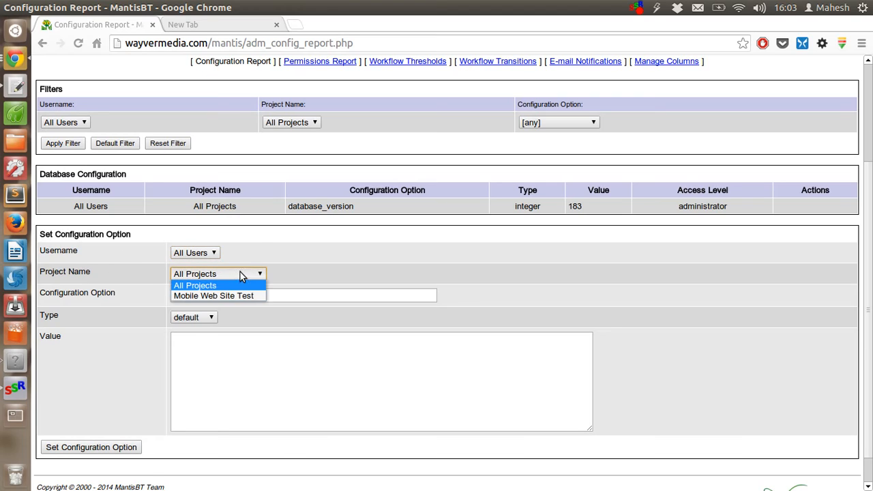
pyautogui.click(258, 240)
pyautogui.click(189, 317)
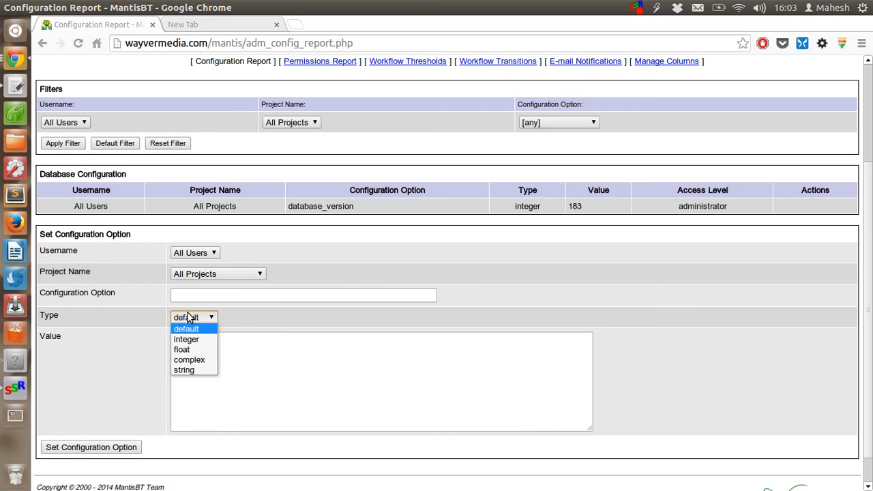
pyautogui.click(135, 318)
pyautogui.scroll(-1, 125, 287)
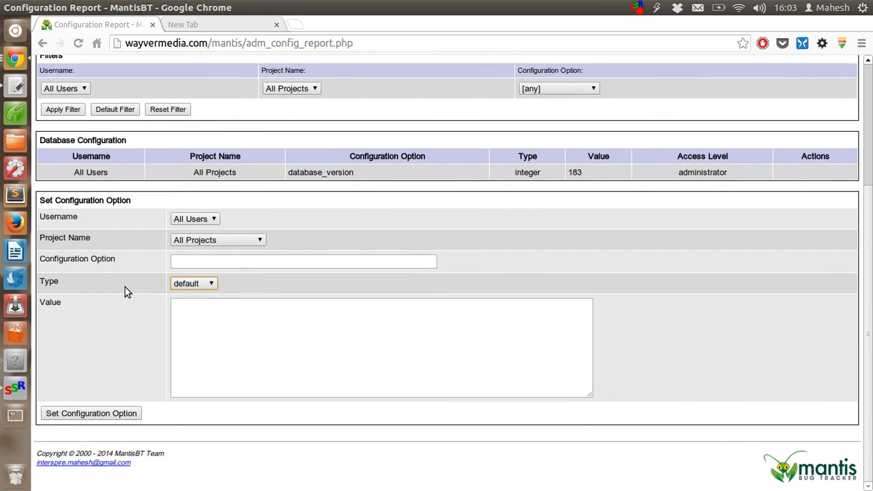
pyautogui.scroll(3, 125, 287)
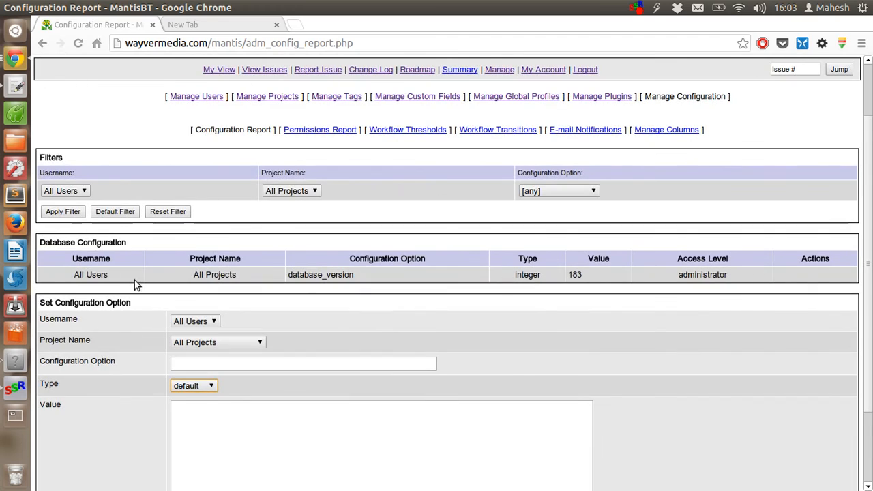
pyautogui.click(296, 188)
pyautogui.click(113, 193)
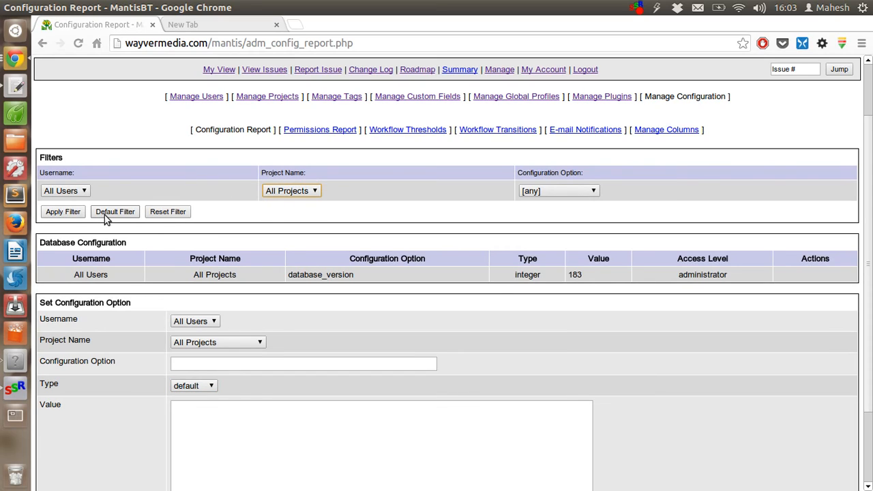
# Open the Permissions Report and scroll through its capability tables down to the OTHERS table
pyautogui.click(308, 132)
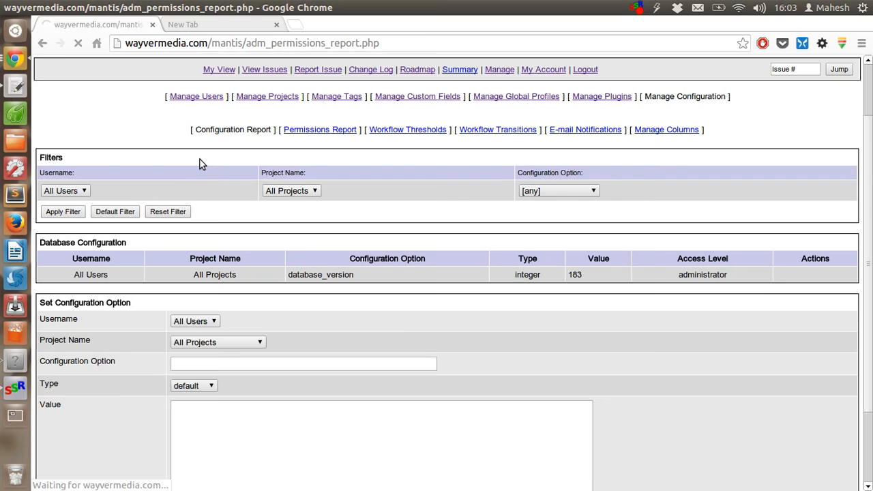
pyautogui.scroll(-3, 200, 164)
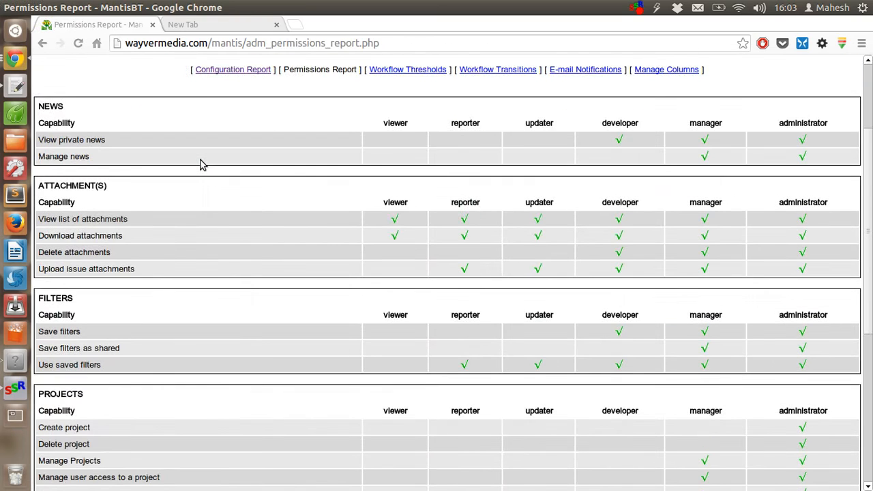
pyautogui.scroll(-8, 200, 164)
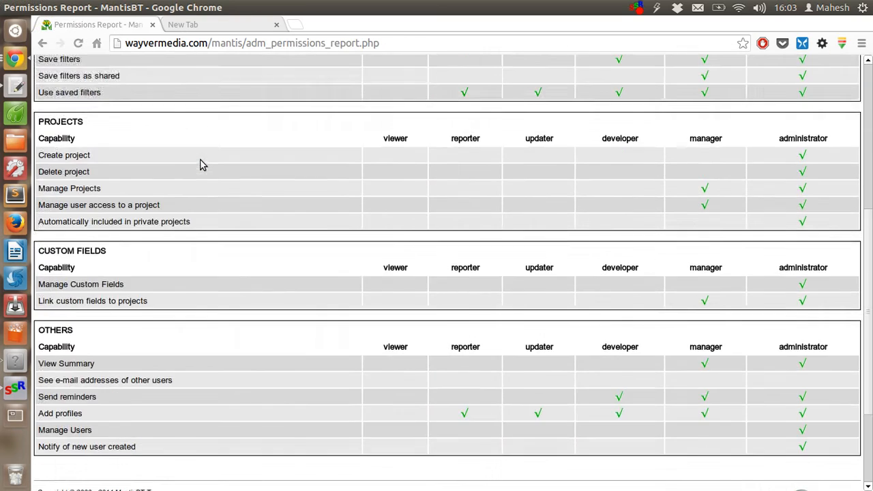
pyautogui.scroll(6, 199, 164)
pyautogui.scroll(3, 200, 164)
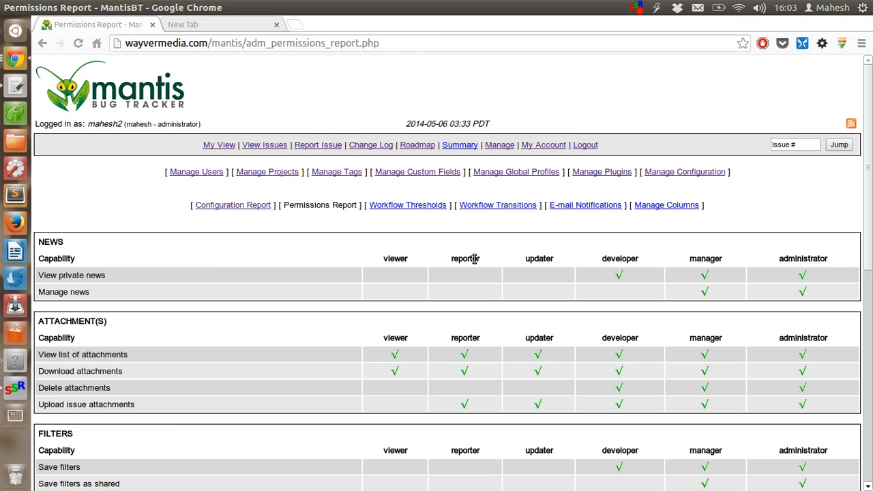
pyautogui.scroll(-1, 471, 334)
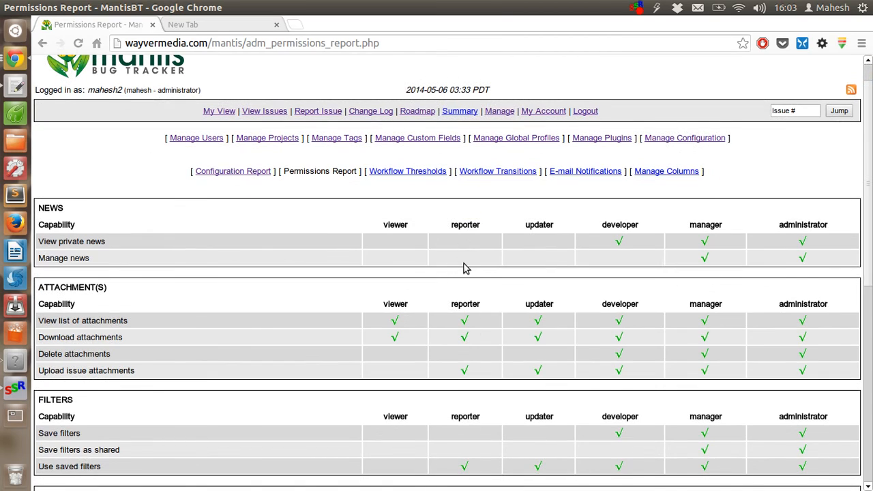
pyautogui.scroll(-3, 463, 265)
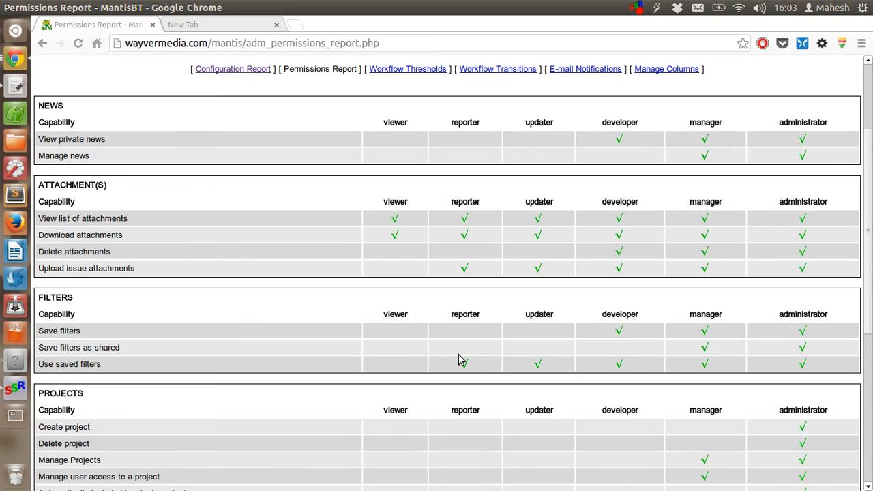
pyautogui.scroll(-8, 479, 235)
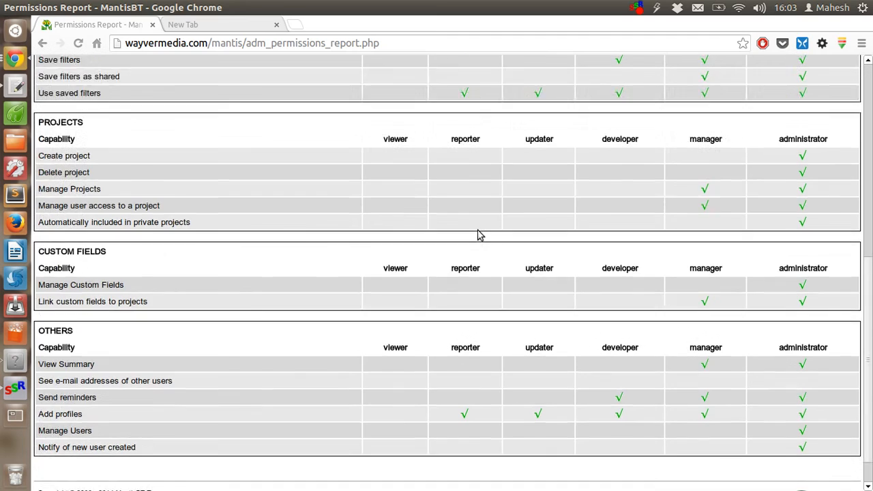
pyautogui.scroll(2, 480, 235)
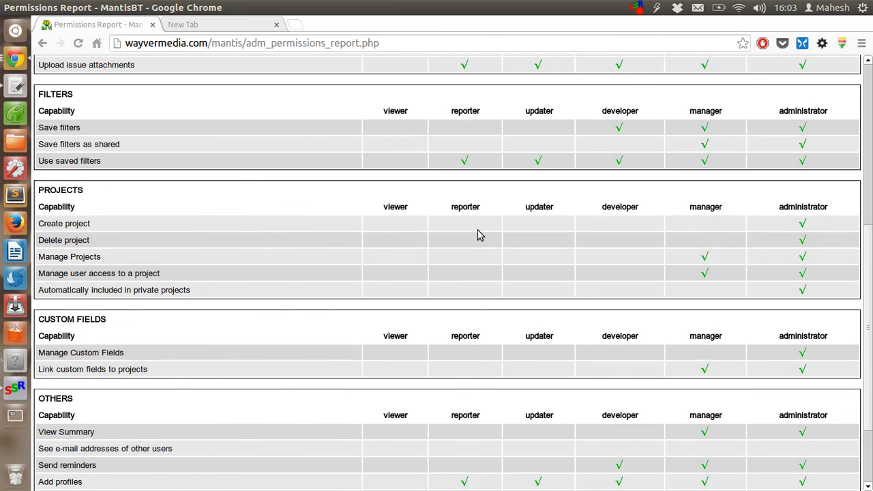
pyautogui.scroll(-3, 472, 232)
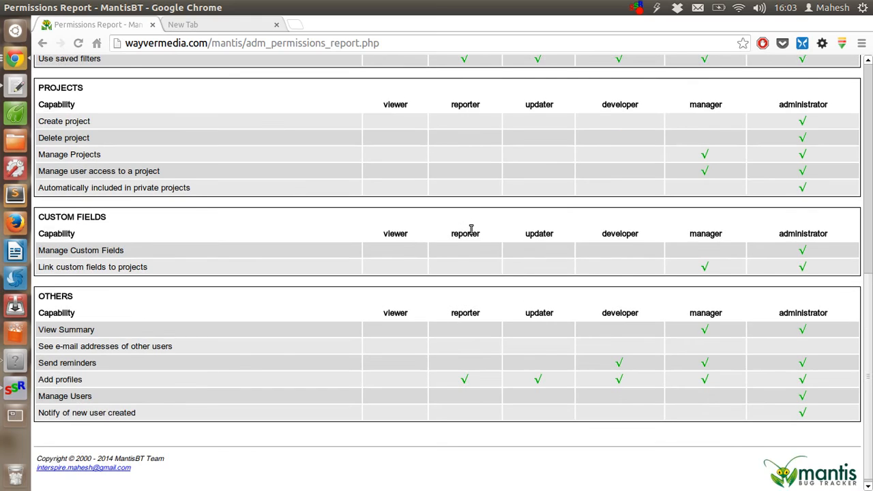
pyautogui.scroll(9, 471, 228)
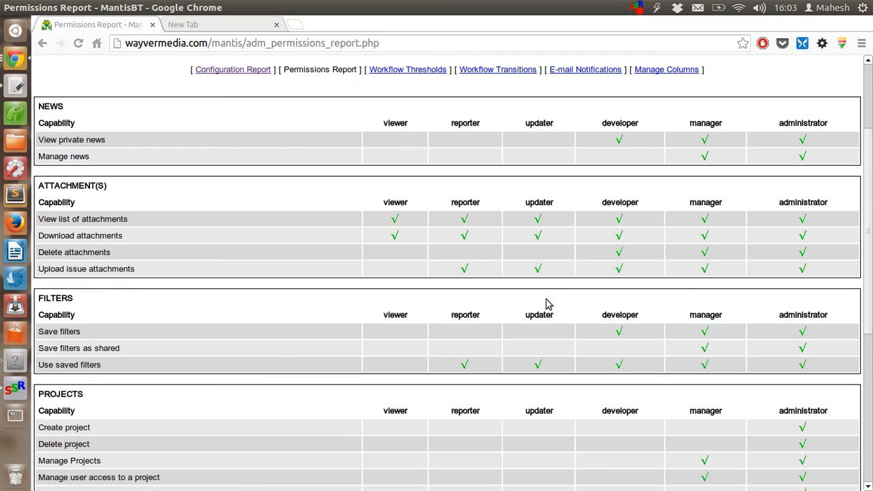
pyautogui.scroll(-5, 546, 240)
pyautogui.scroll(-4, 547, 240)
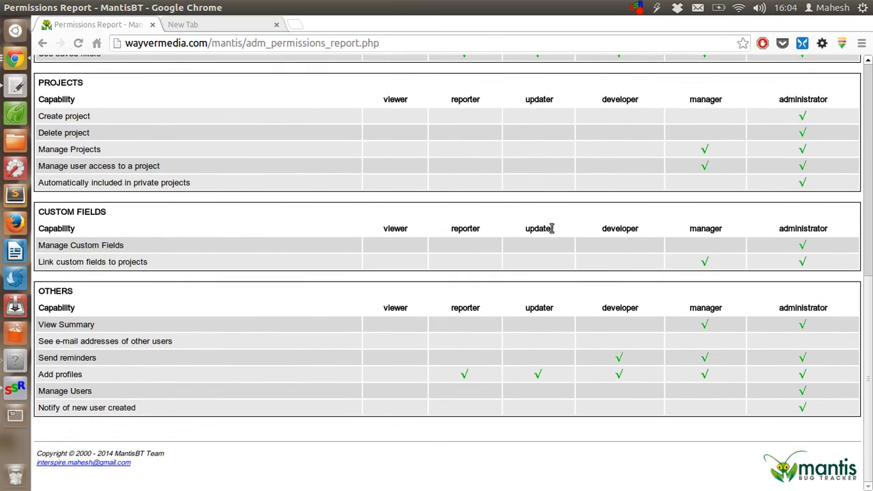
pyautogui.scroll(9, 551, 232)
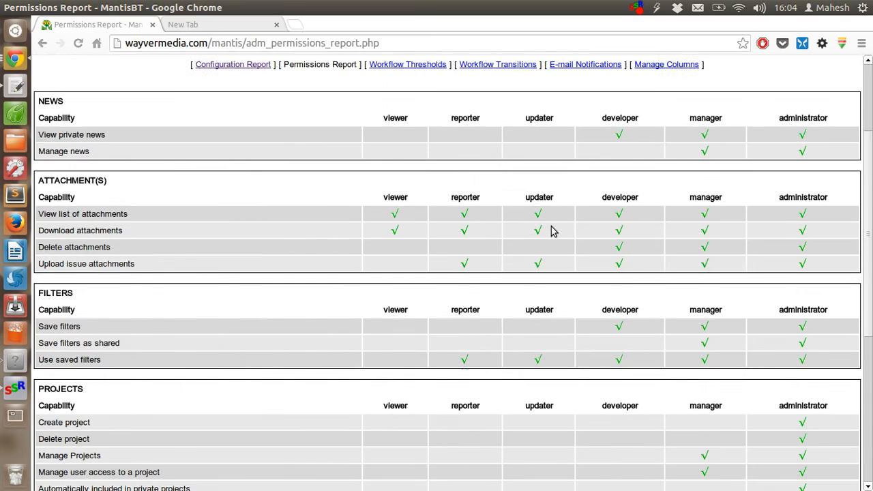
pyautogui.scroll(-9, 551, 232)
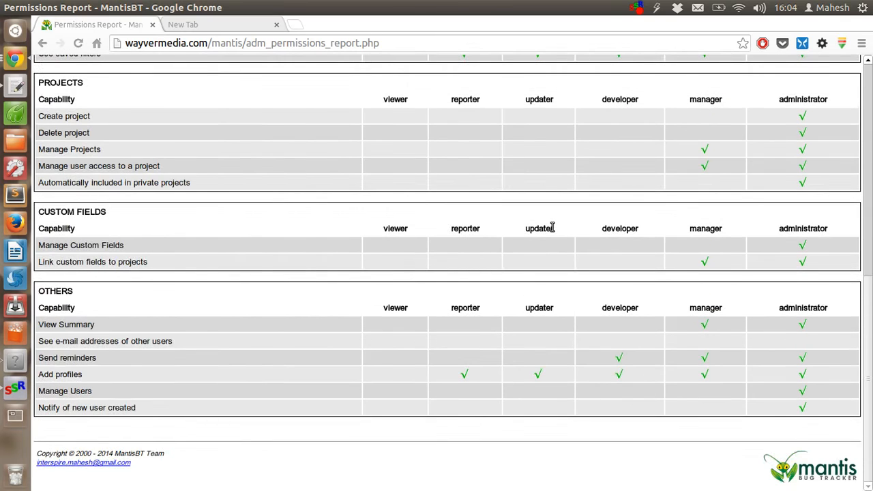
pyautogui.scroll(6, 553, 229)
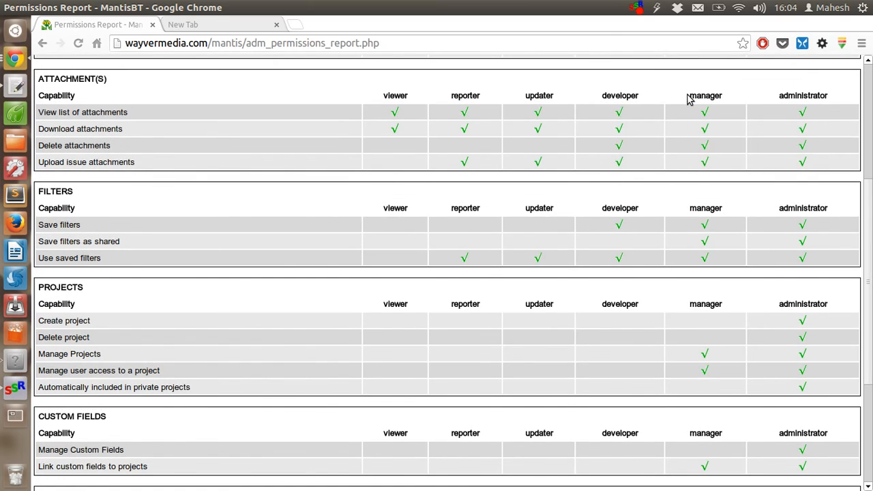
pyautogui.scroll(-5, 702, 292)
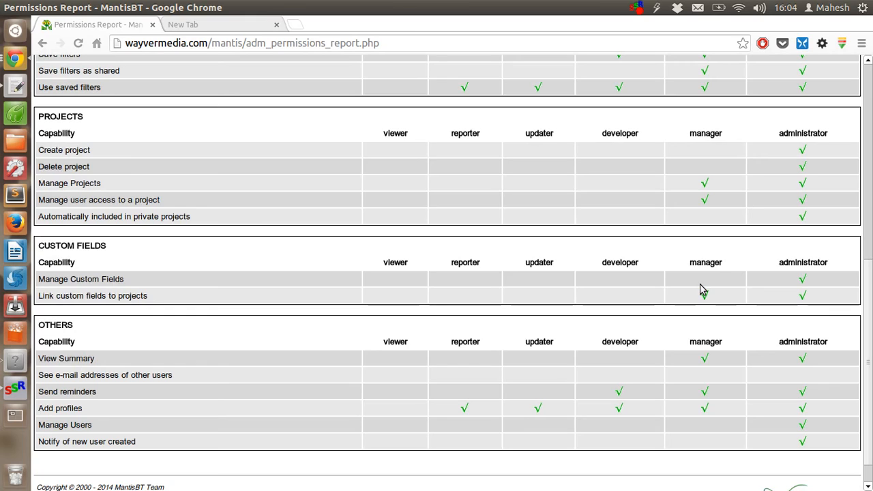
pyautogui.scroll(-1, 702, 290)
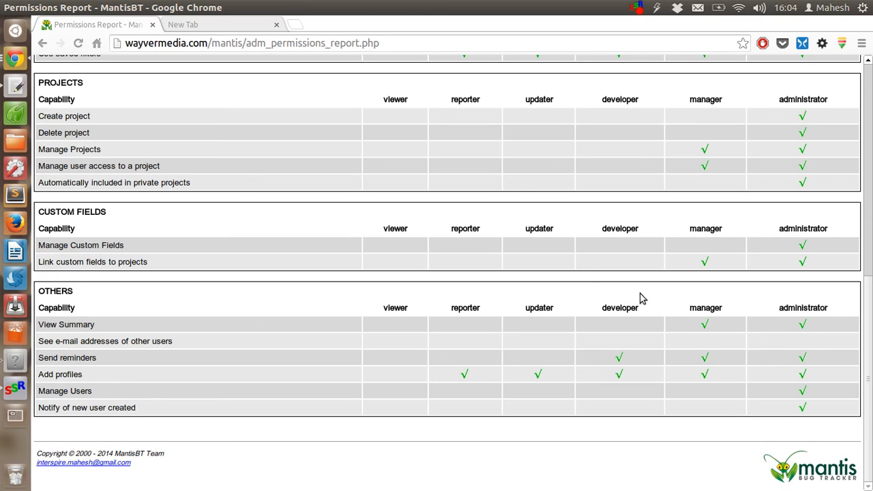
# Highlight the 'See e-mail addresses of other users' capability, then return to the top and go to Workflow Thresholds
pyautogui.moveTo(48, 343); pyautogui.dragTo(200, 353)
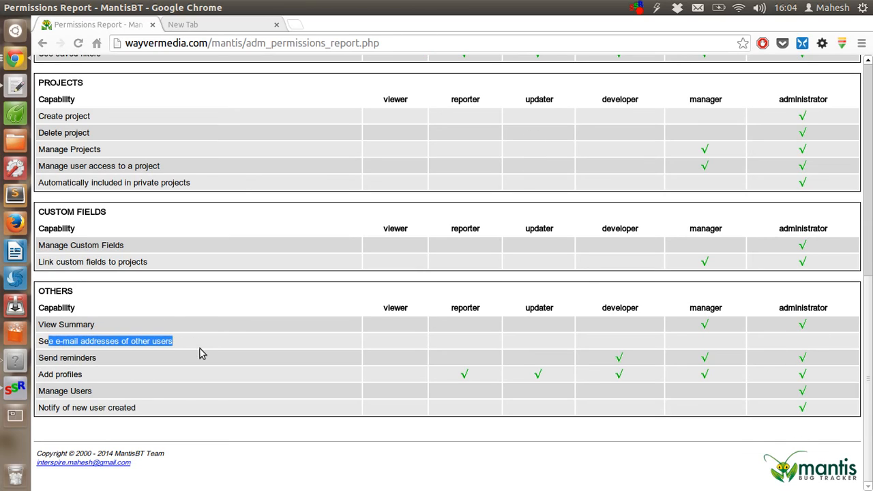
pyautogui.click(200, 352)
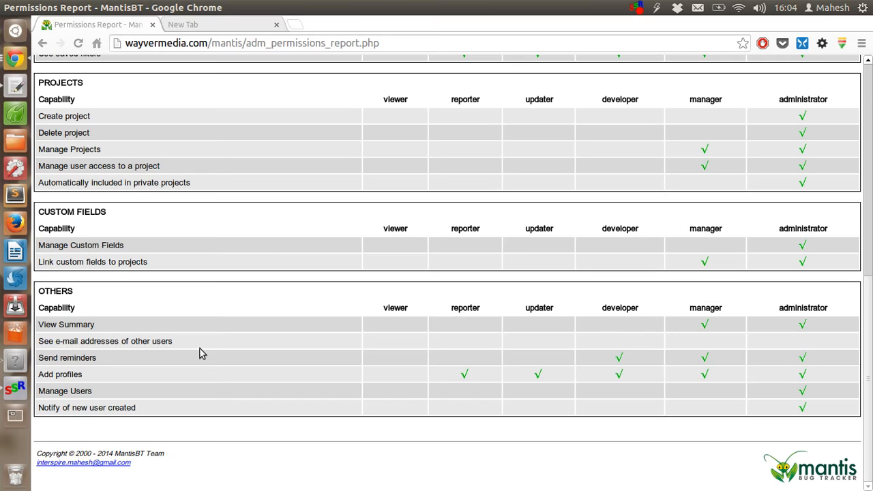
pyautogui.scroll(10, 200, 352)
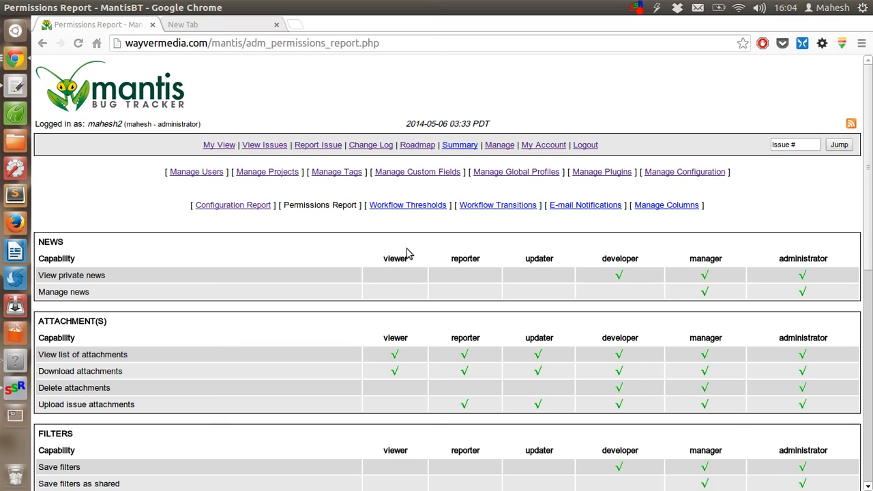
pyautogui.click(406, 207)
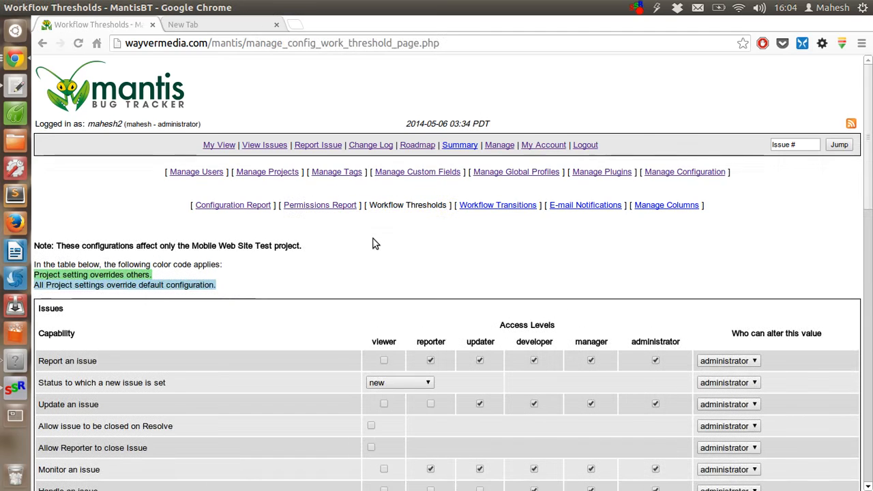
# Scroll through the Issues, Notes and Others threshold tables for Mobile Web Site Test, then back to the top
pyautogui.scroll(-3, 374, 240)
pyautogui.scroll(-10, 374, 240)
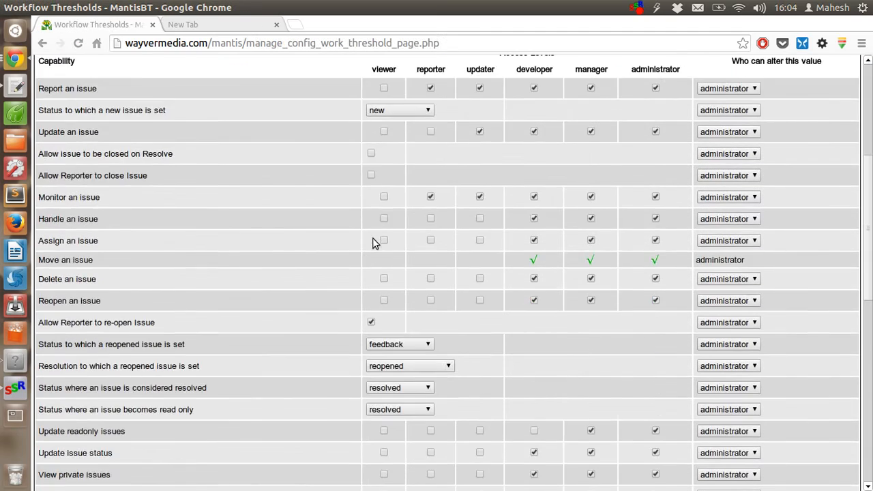
pyautogui.scroll(-11, 373, 240)
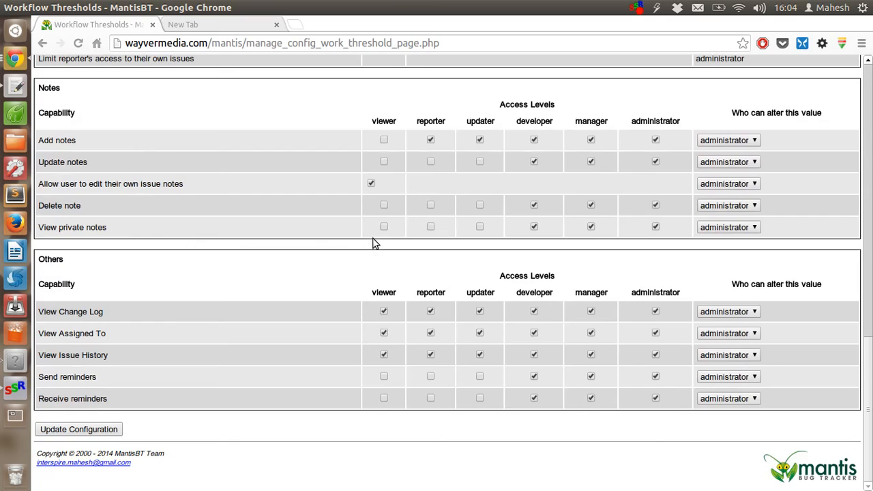
pyautogui.scroll(20, 374, 243)
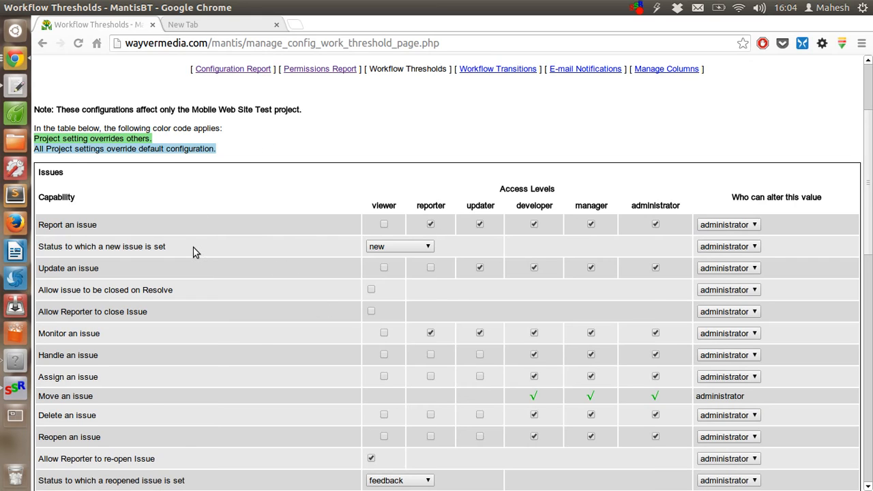
pyautogui.scroll(-12, 195, 253)
pyautogui.scroll(-6, 193, 252)
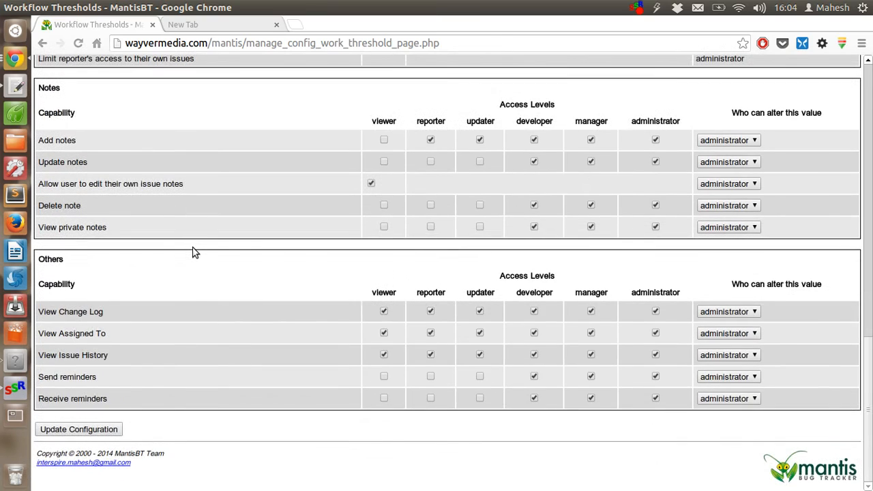
pyautogui.scroll(20, 193, 252)
pyautogui.scroll(-2, 193, 253)
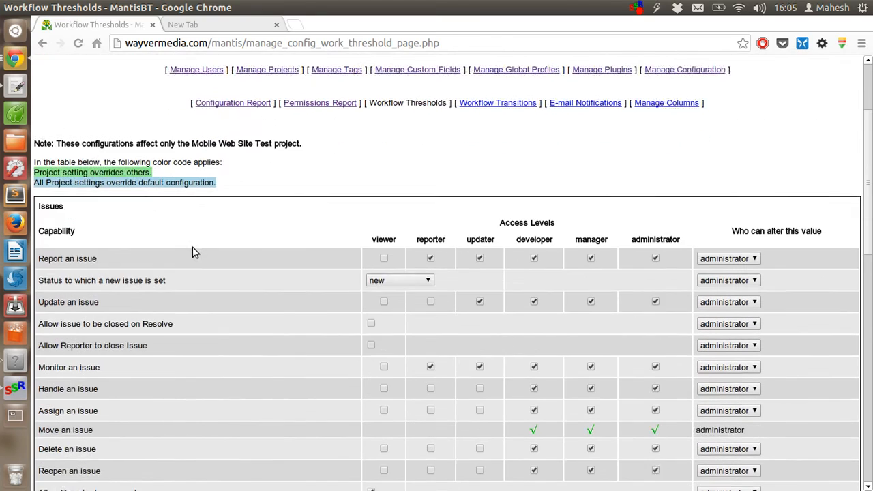
pyautogui.scroll(-2, 193, 252)
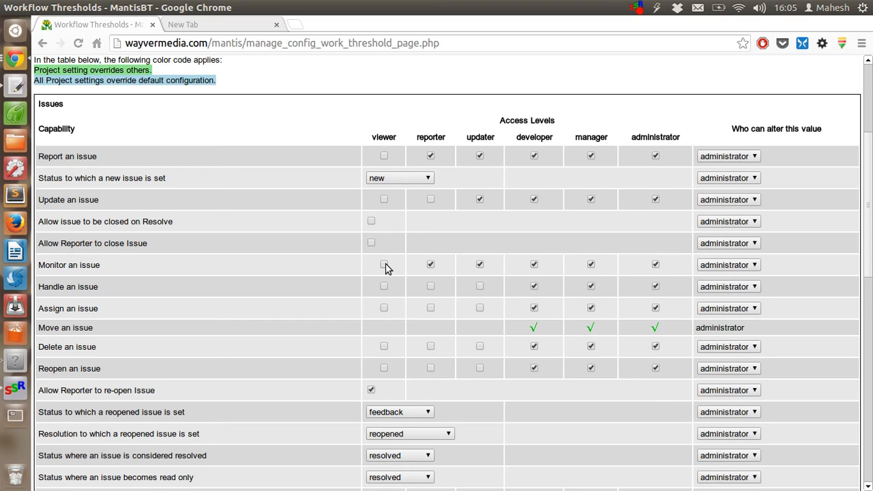
pyautogui.scroll(5, 385, 268)
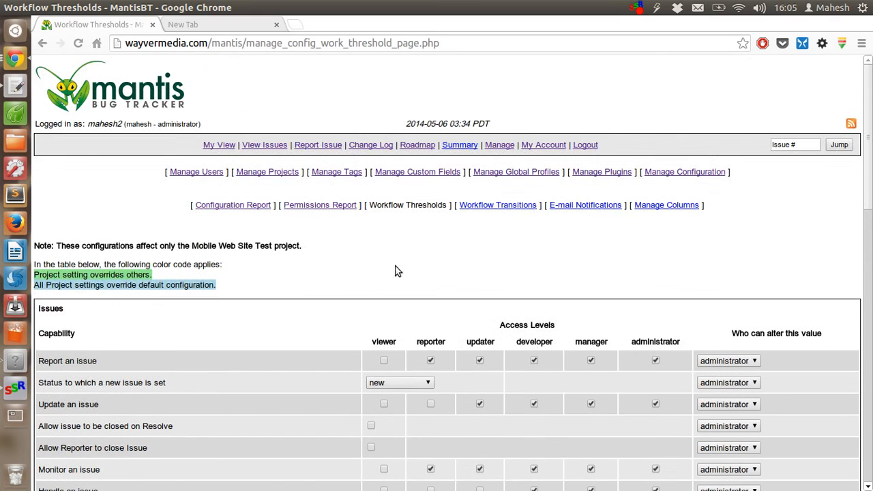
# Review the Workflow Transitions Thresholds, WORKFLOW and Access Levels tables, then move on to E-mail Notifications
pyautogui.click(491, 208)
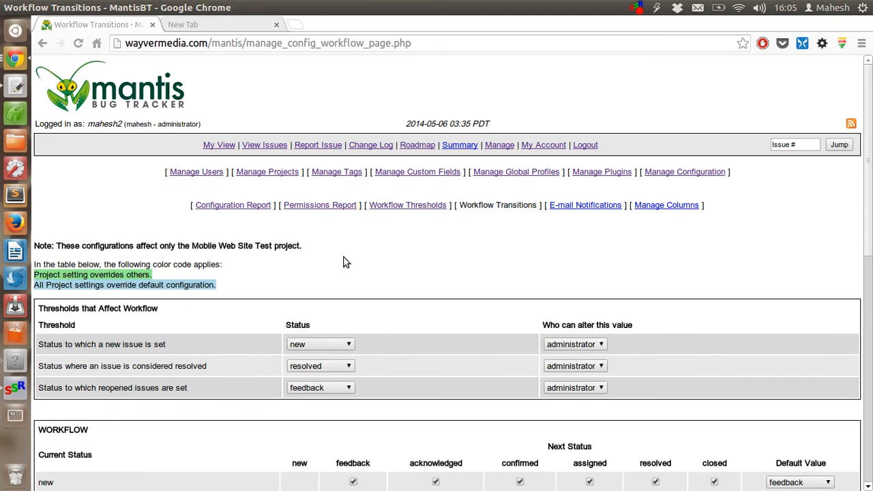
pyautogui.scroll(-3, 345, 261)
pyautogui.scroll(-2, 438, 198)
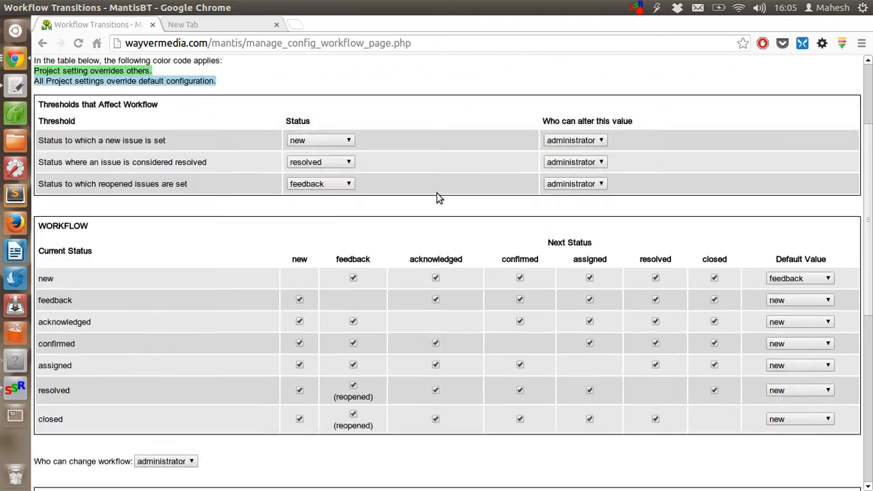
pyautogui.scroll(-3, 439, 198)
pyautogui.scroll(-4, 439, 198)
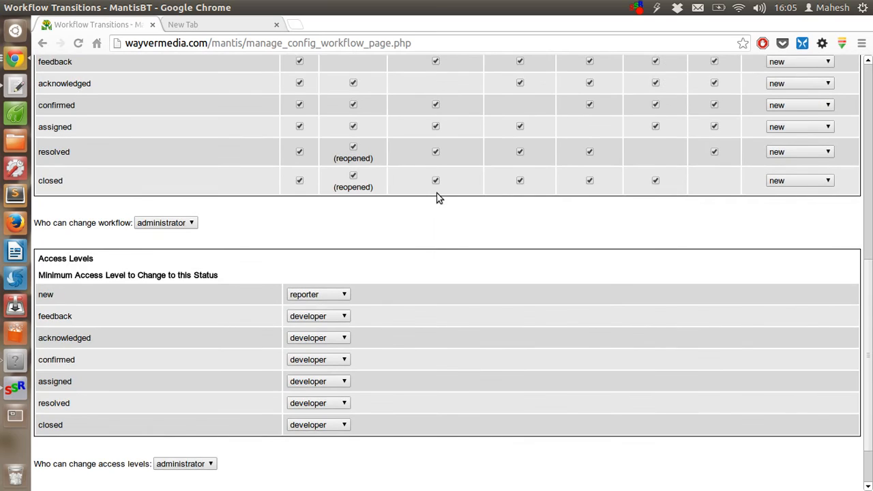
pyautogui.scroll(8, 439, 198)
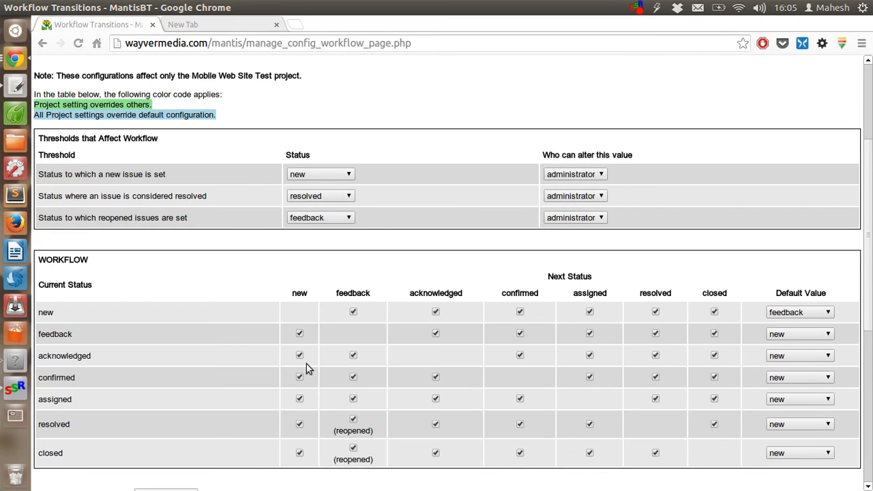
pyautogui.scroll(5, 356, 242)
pyautogui.click(601, 207)
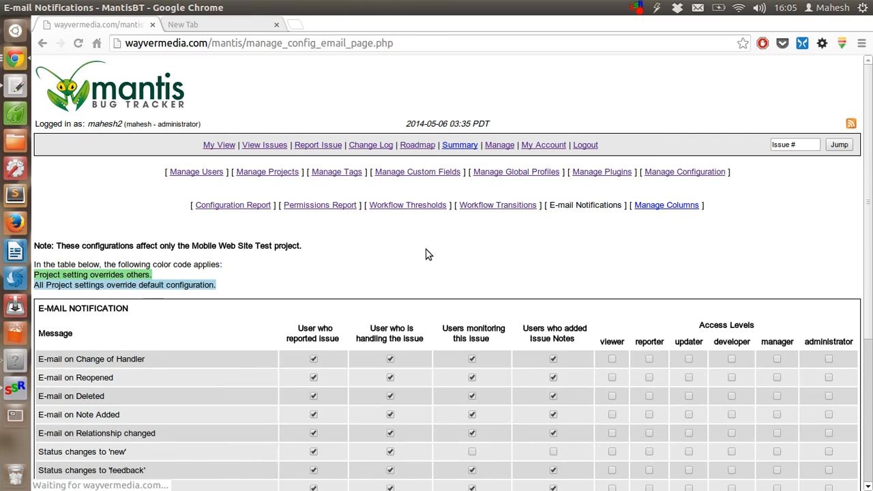
# Look over the E-mail Notifications page and highlight its note about project-only configuration effects
pyautogui.scroll(-7, 426, 253)
pyautogui.scroll(7, 426, 253)
pyautogui.moveTo(58, 246); pyautogui.dragTo(240, 291)
pyautogui.click(240, 293)
# Open Manage Columns and scroll through the View Issues, Print, CSV and Excel column lists
pyautogui.click(645, 208)
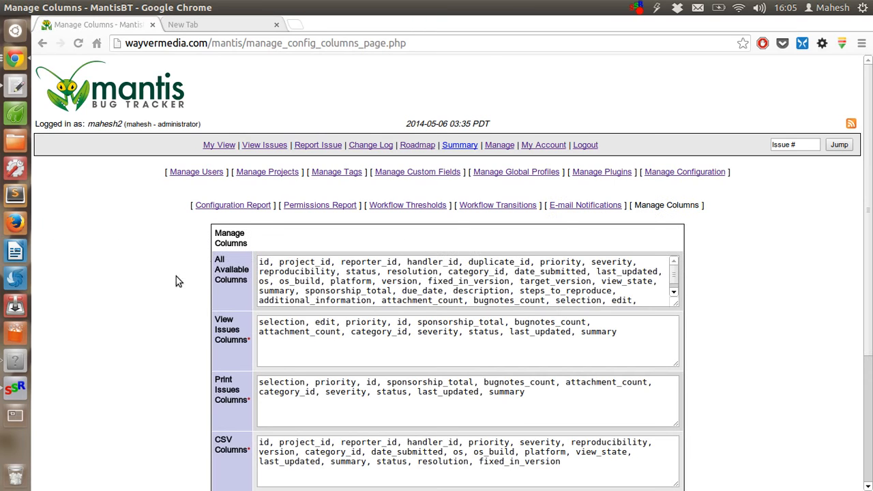
pyautogui.scroll(-5, 176, 277)
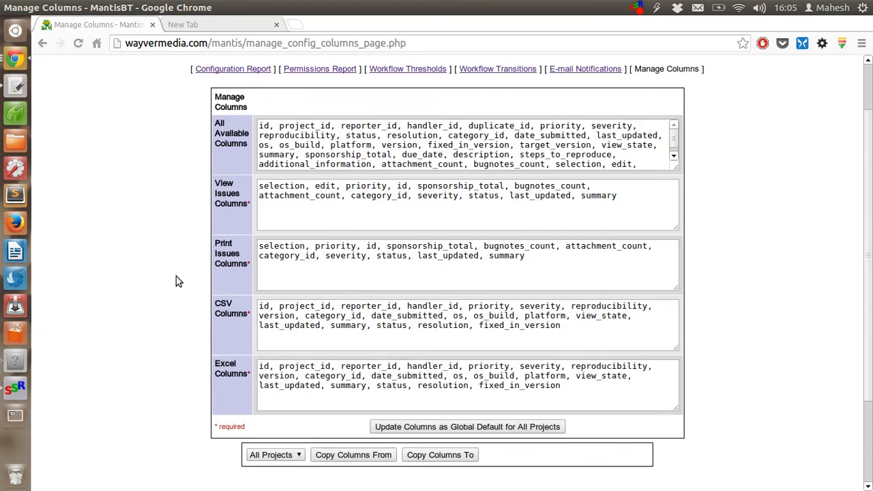
pyautogui.scroll(5, 176, 276)
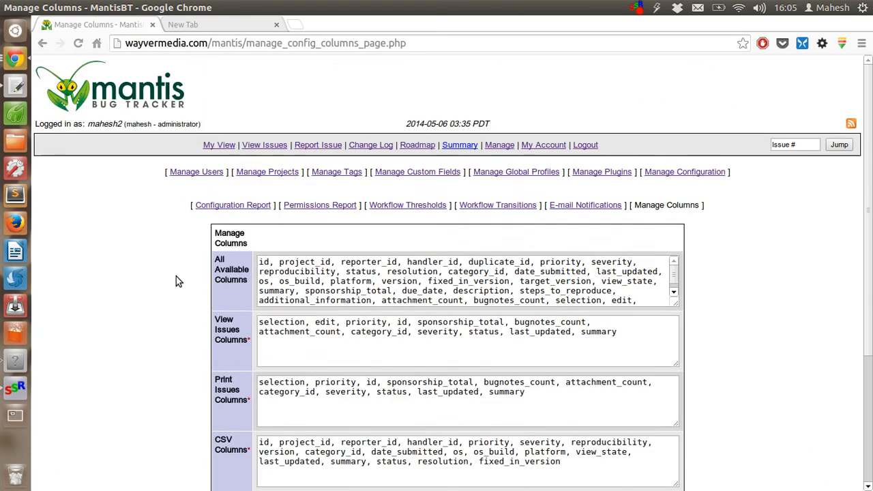
# Open Summary and scan the status, severity, category, date and resolution counts for issue 0000001
pyautogui.click(460, 146)
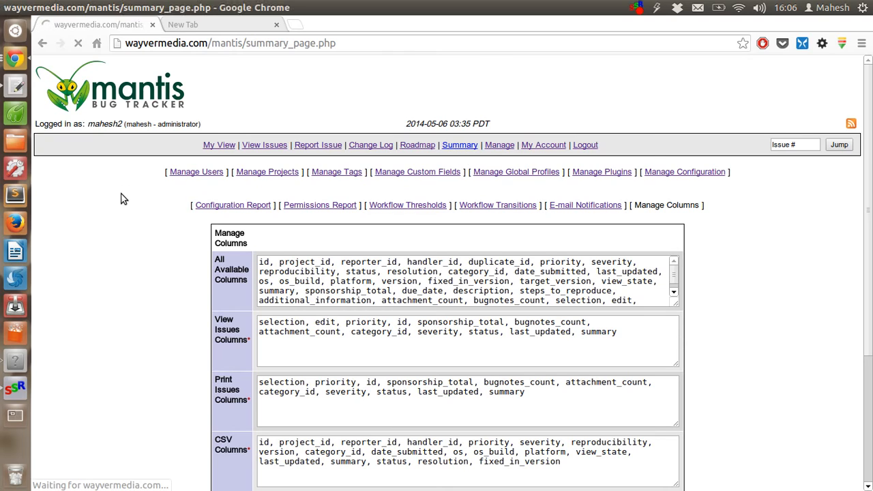
pyautogui.scroll(-8, 123, 197)
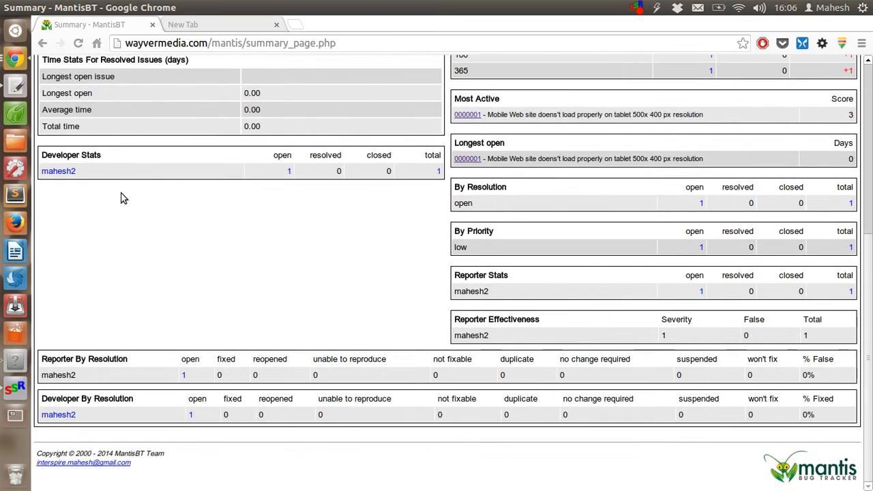
pyautogui.scroll(6, 123, 198)
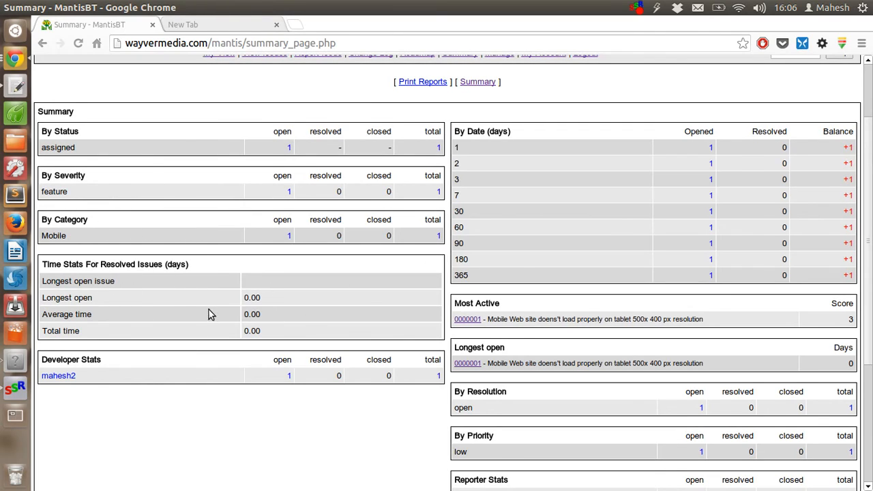
pyautogui.scroll(2, 209, 310)
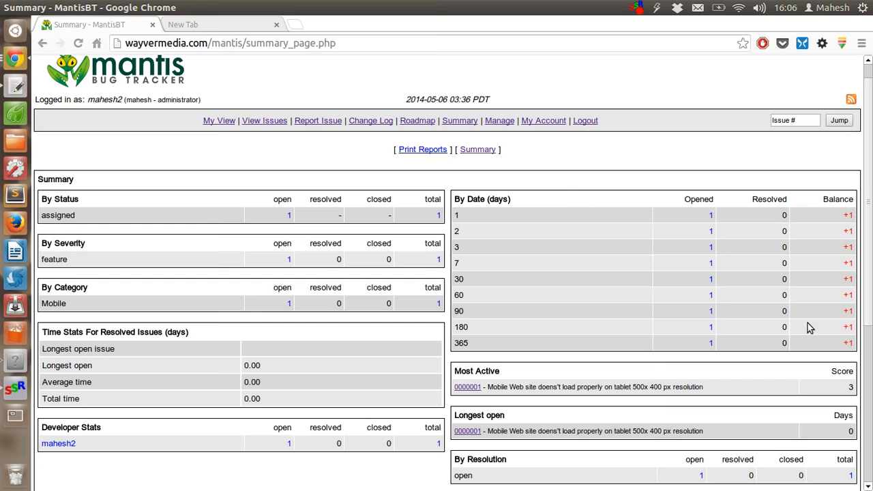
pyautogui.scroll(-6, 788, 264)
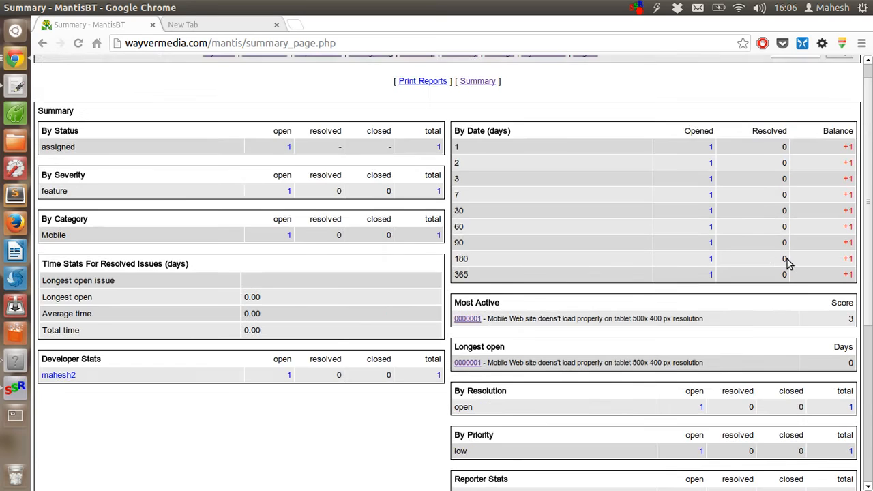
pyautogui.scroll(6, 788, 264)
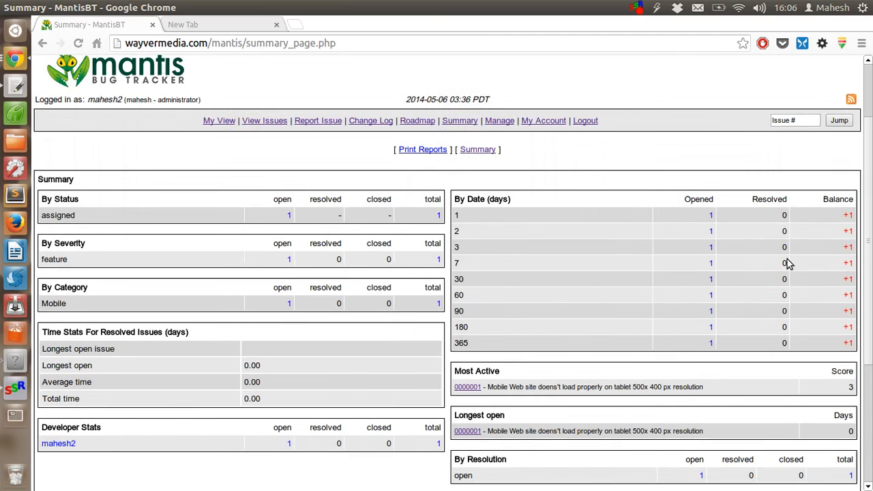
pyautogui.click(227, 147)
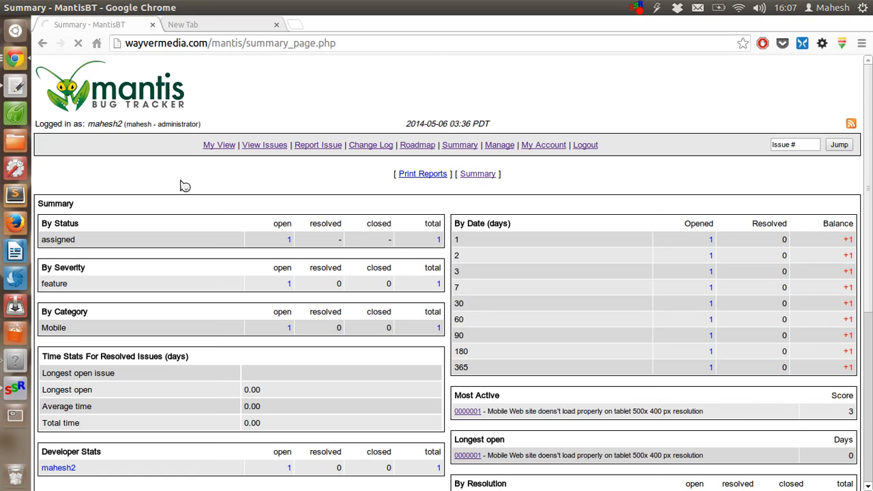
pyautogui.click(79, 44)
pyautogui.scroll(-5, 230, 195)
pyautogui.scroll(4, 234, 189)
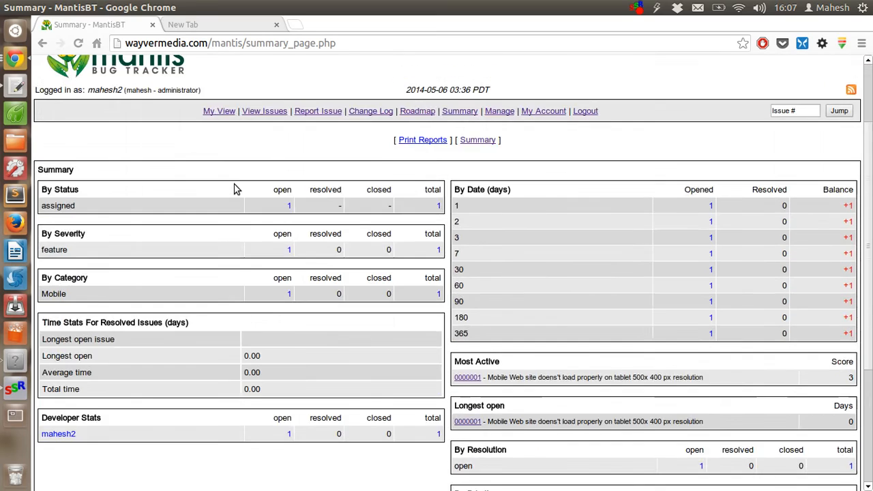
pyautogui.scroll(1, 234, 189)
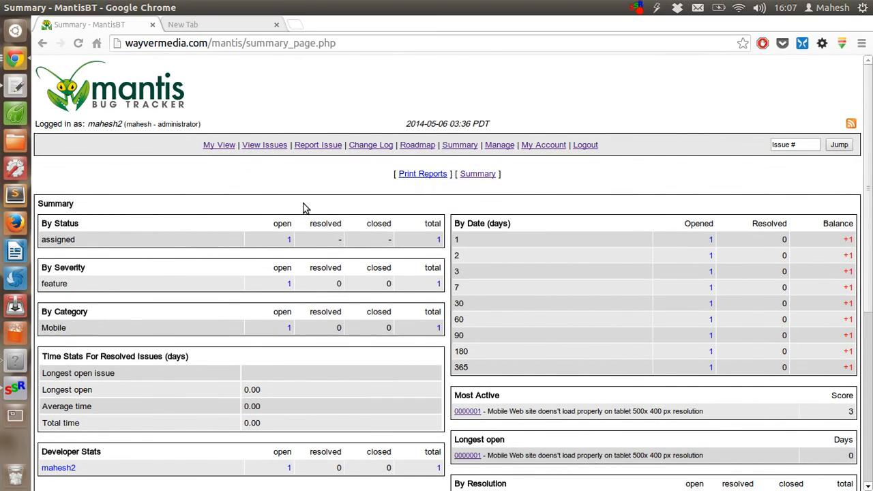